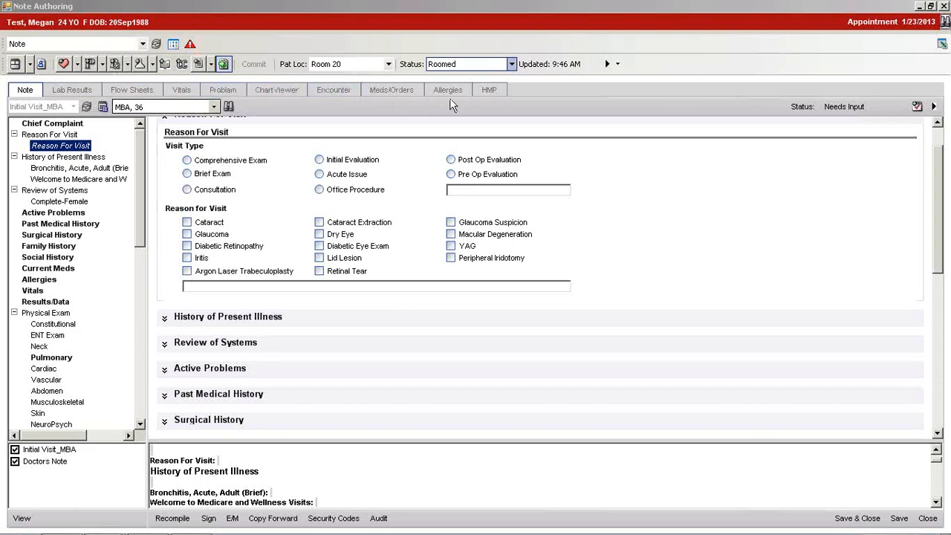
Step: Review the patient's ChartViewer and HMP views and return to the note
click(287, 92)
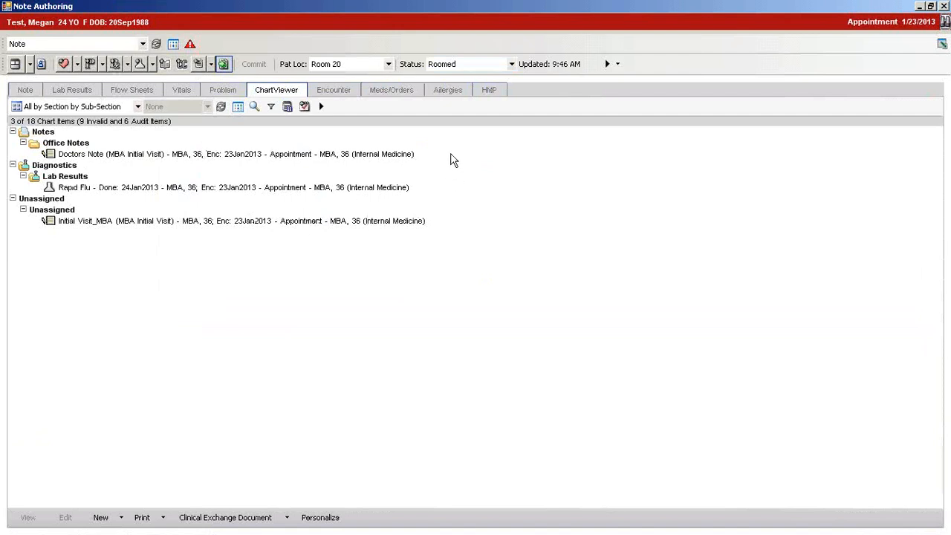
click(497, 93)
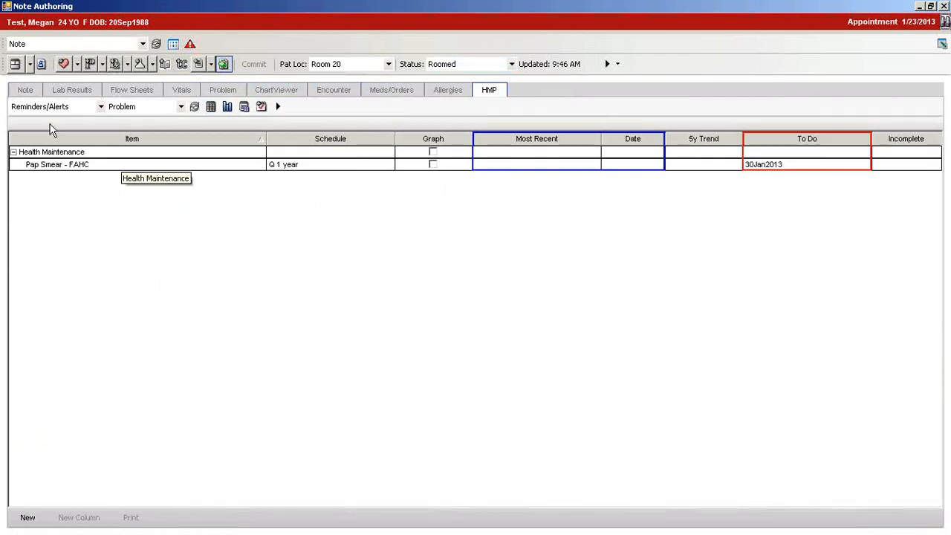
click(23, 92)
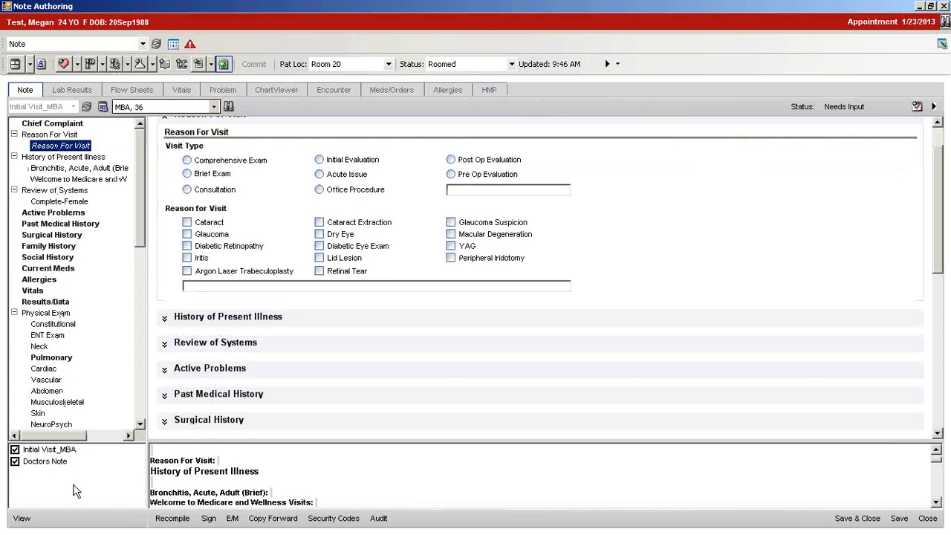
Step: Review the note's Active Problems, Surgical History, Current Meds and Vitals sections, plus the section options for Current Meds
click(59, 214)
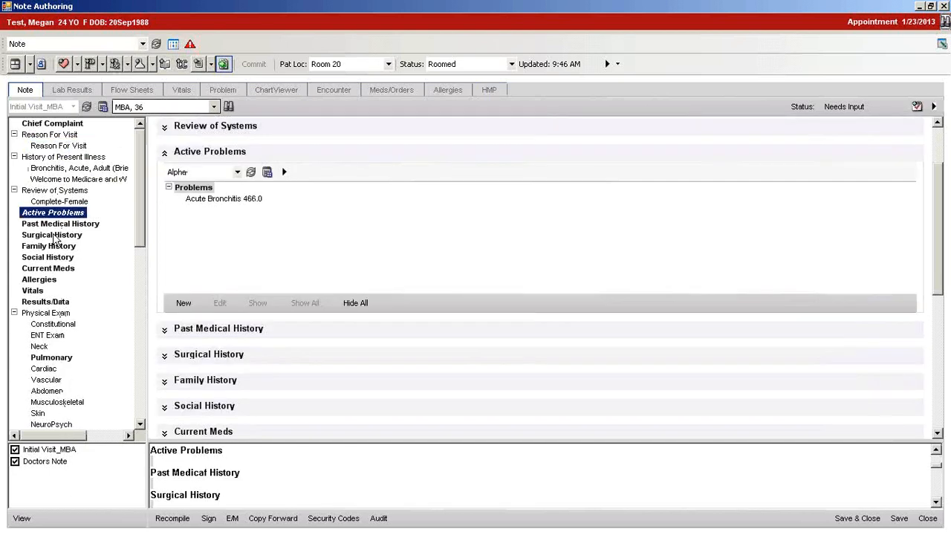
click(54, 236)
click(49, 268)
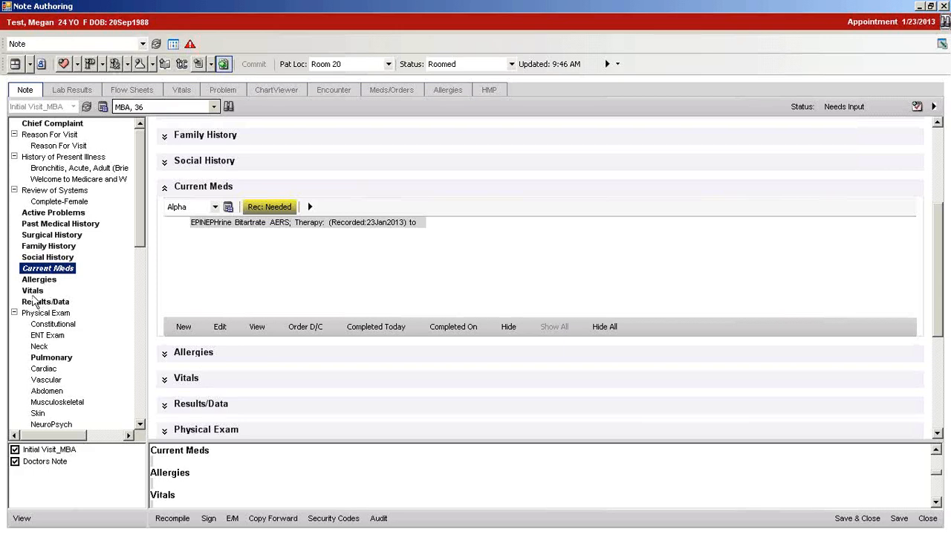
click(33, 293)
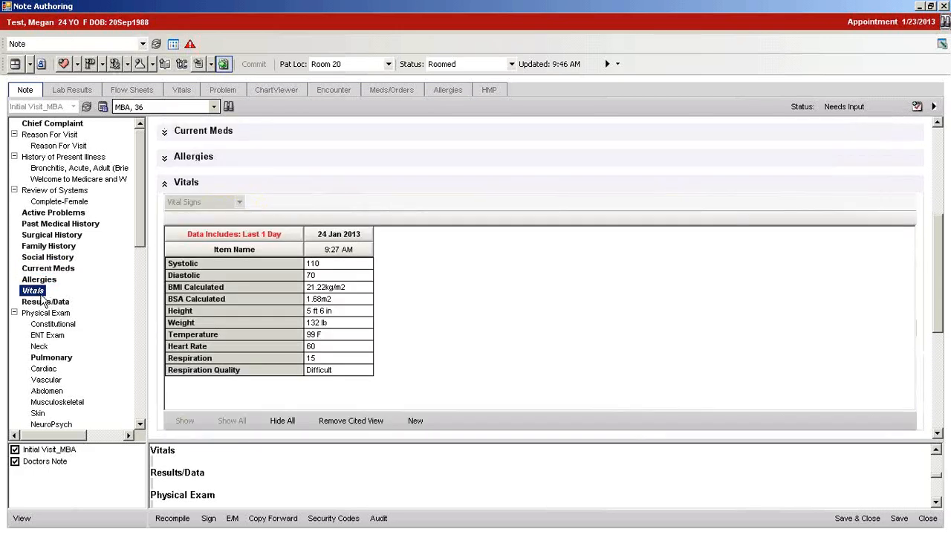
right_click(51, 279)
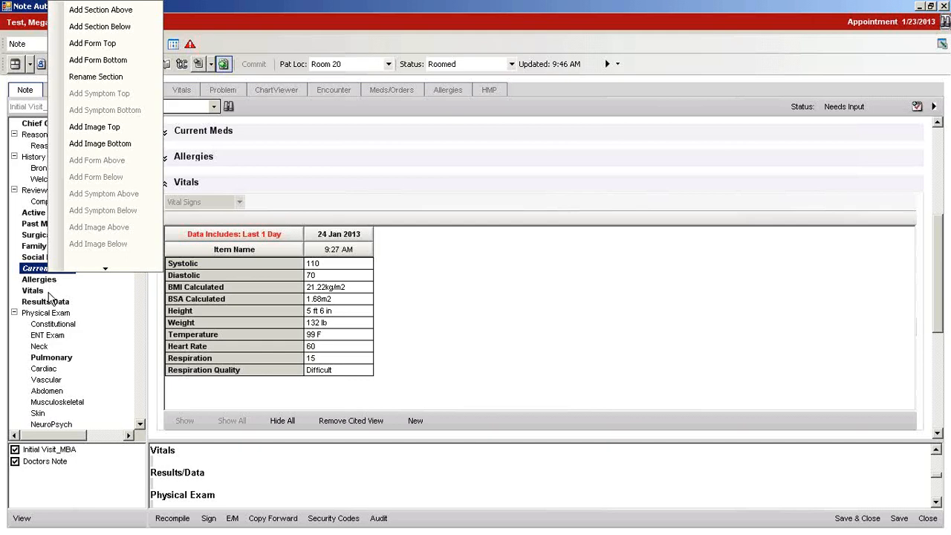
click(65, 355)
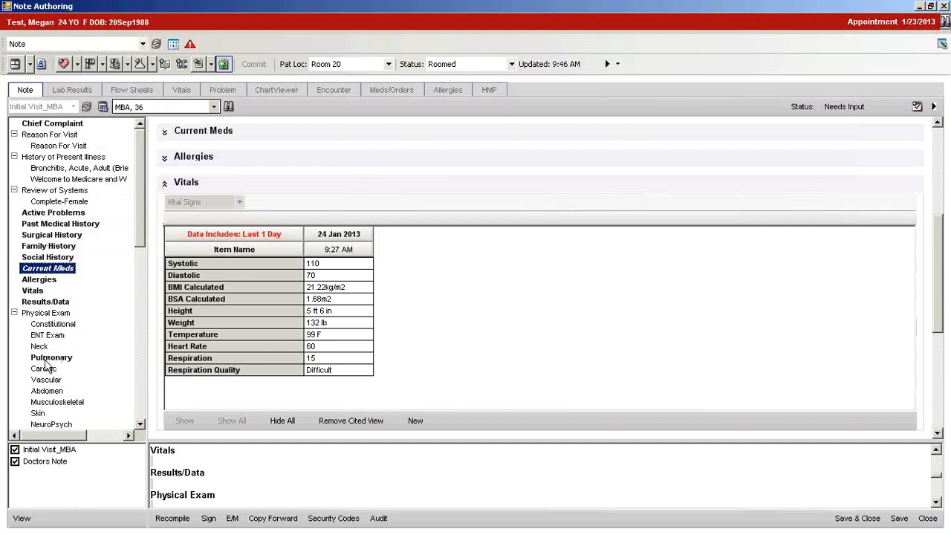
Step: Add "free text" to the Cardiac line in the note accumulator and mark Shallow respiratory effort as Yes in the Pulmonary exam
click(46, 361)
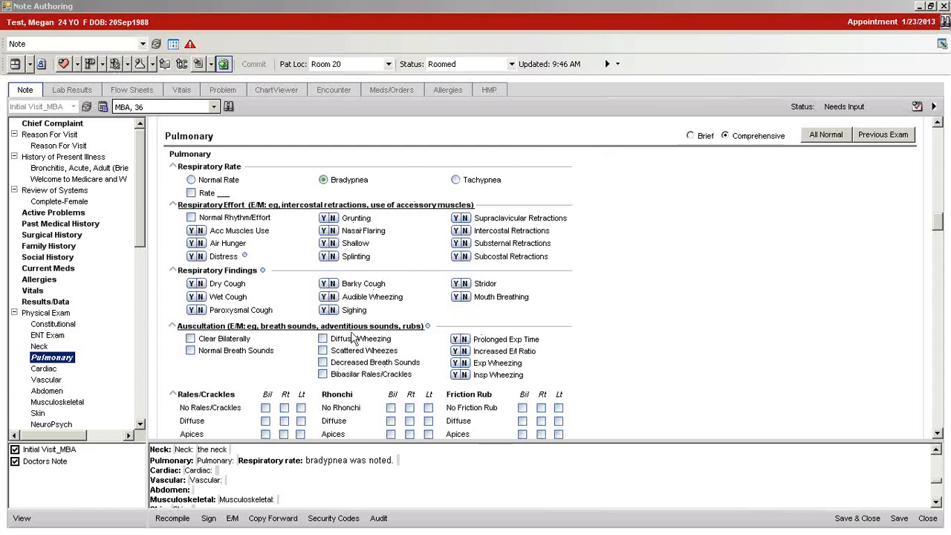
click(36, 214)
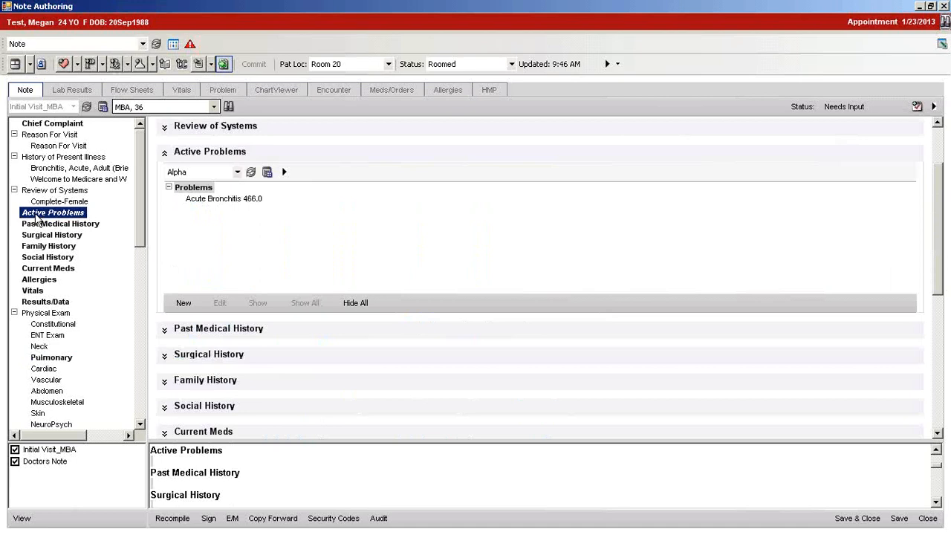
click(70, 364)
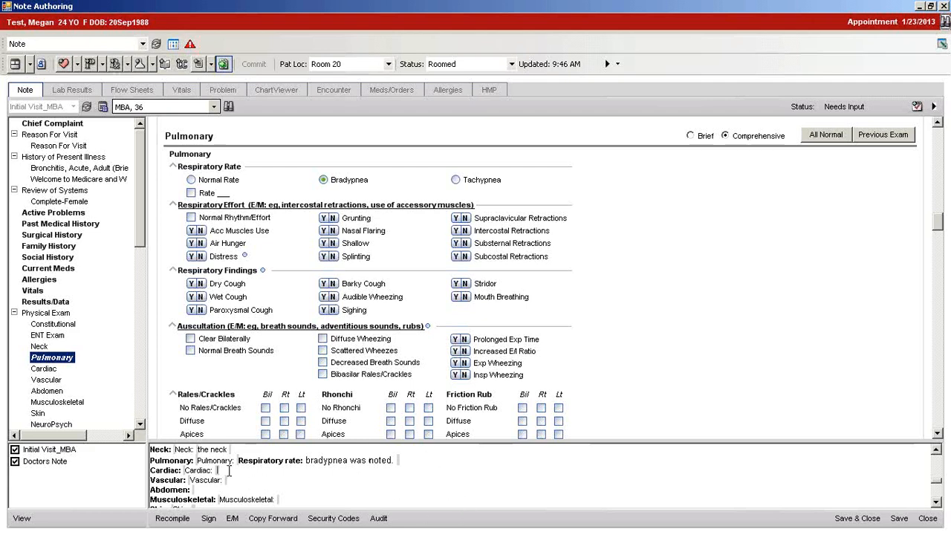
text(ree text)
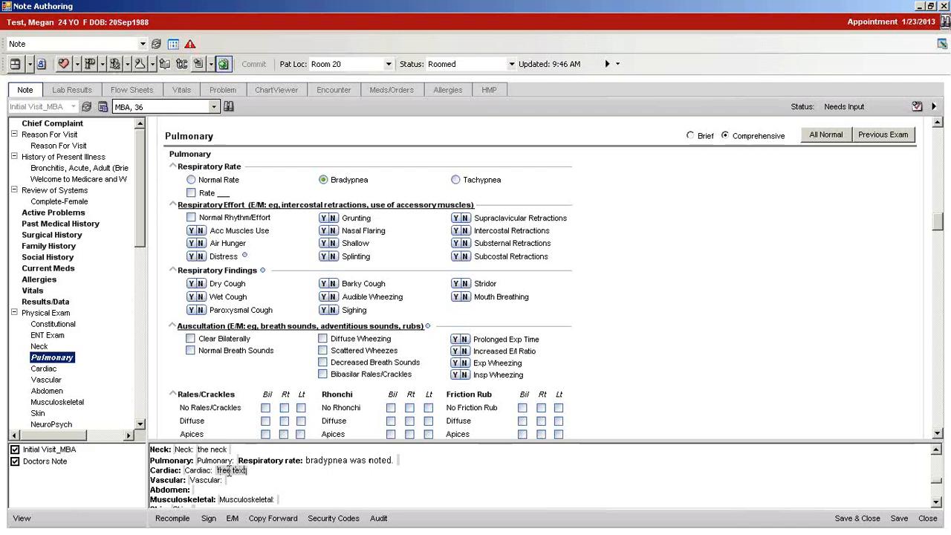
click(21, 520)
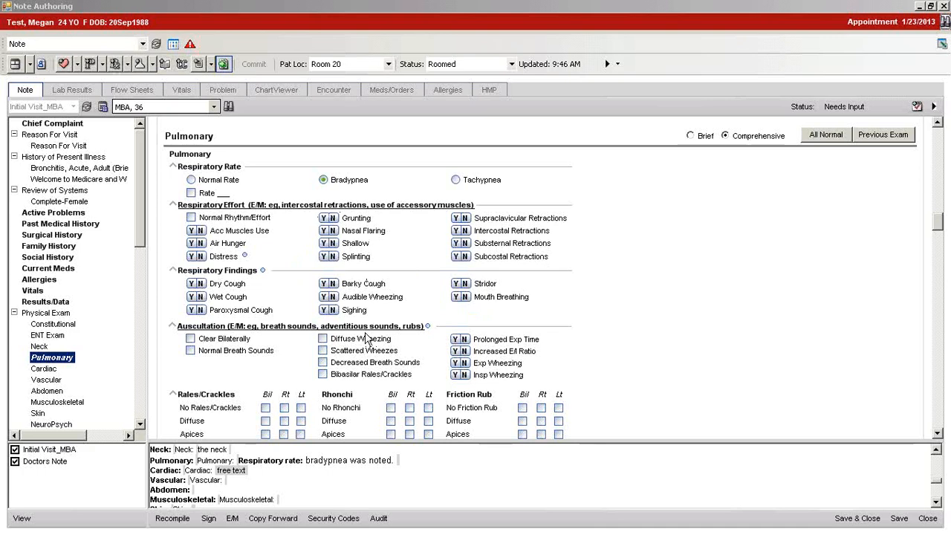
click(325, 243)
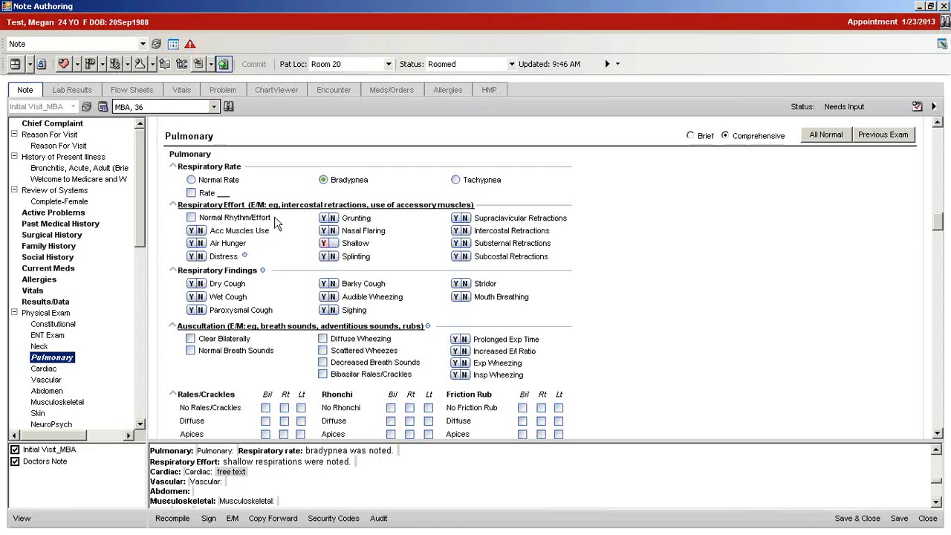
Step: Review the problem and history sections through Family History and add "free text" beneath the Family History heading in the note accumulator
click(53, 212)
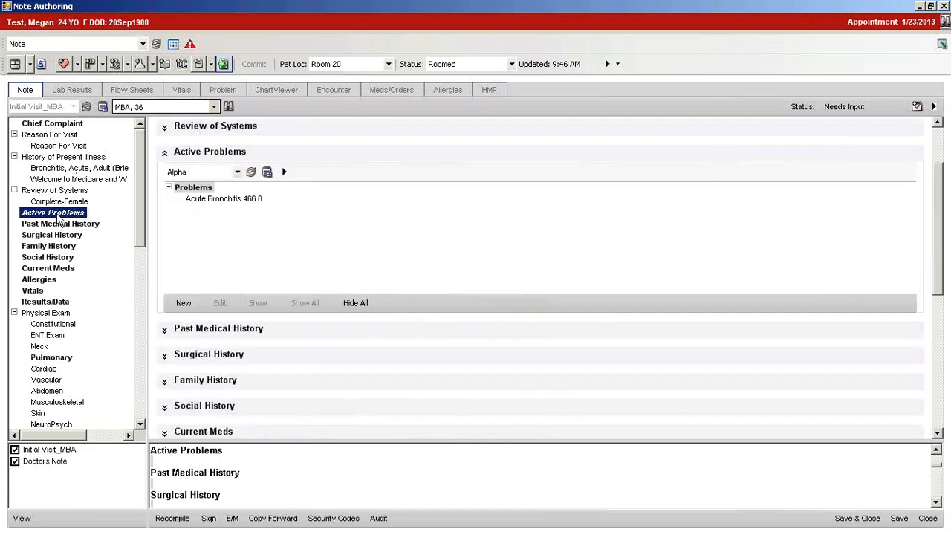
click(59, 225)
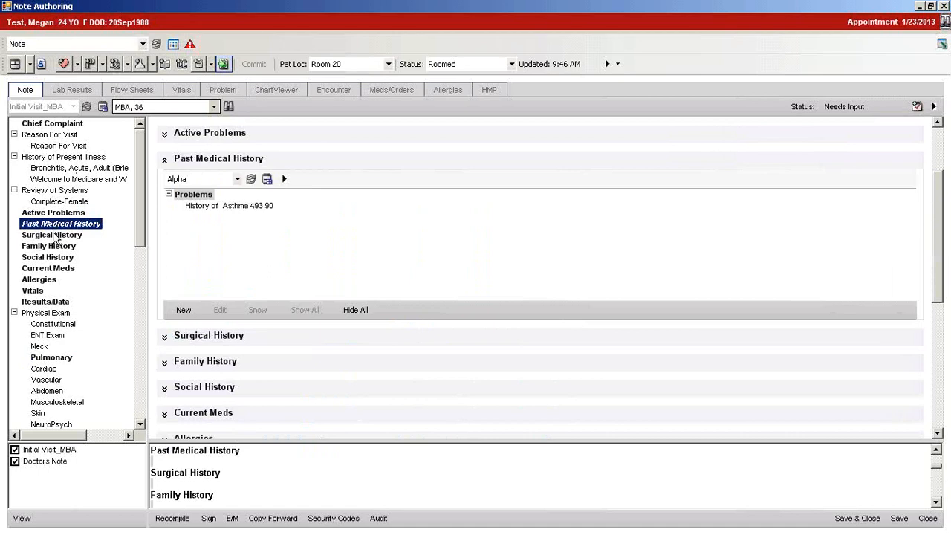
click(53, 236)
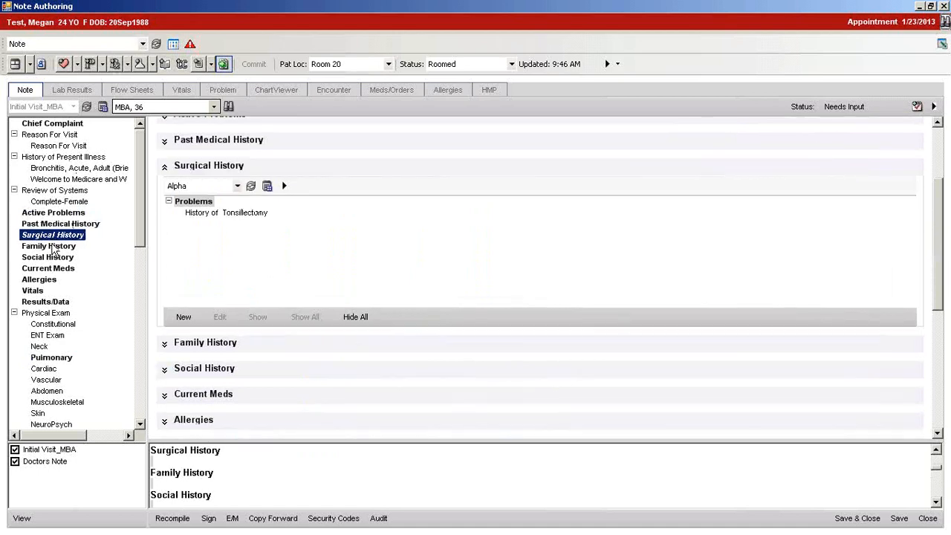
click(53, 247)
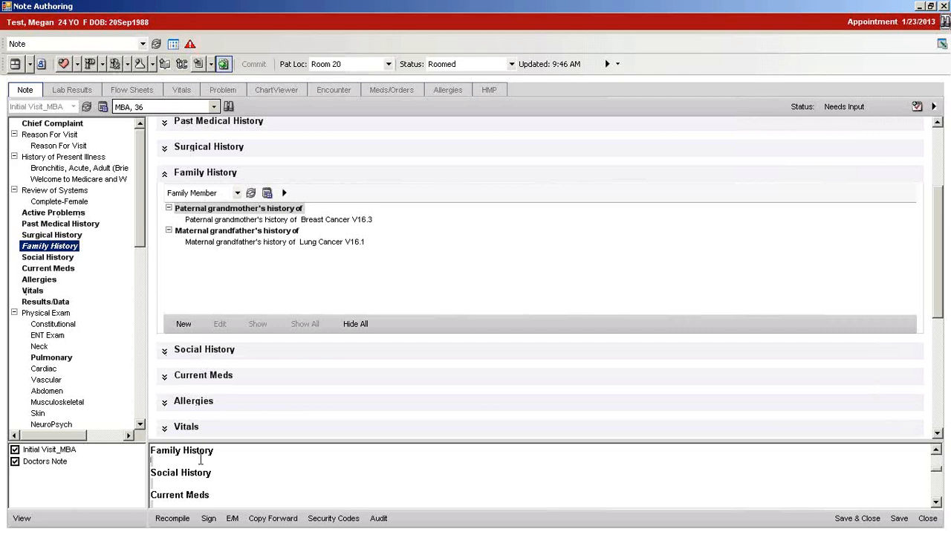
text(free text)
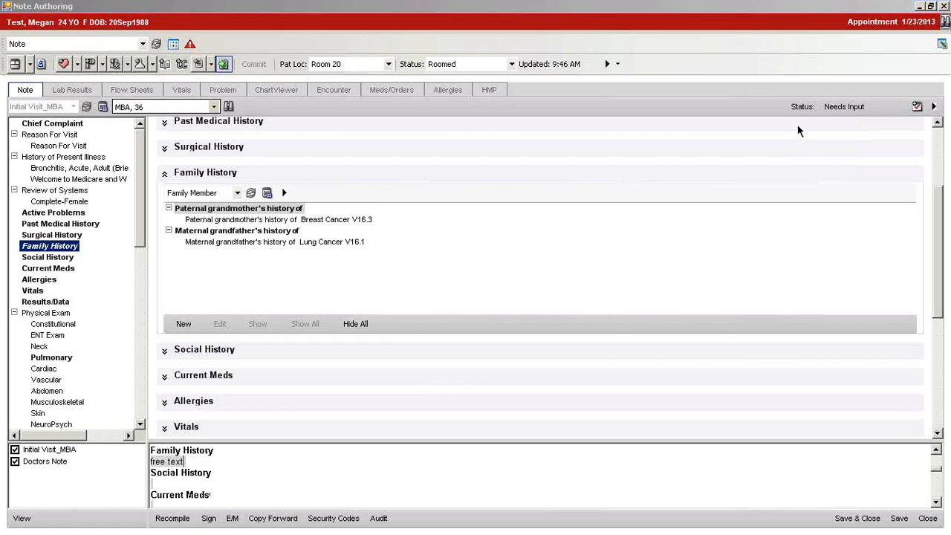
Step: Search the general images for "res" and add the Respiratory image below Pulmonary in the Physical Exam section
right_click(57, 355)
click(113, 310)
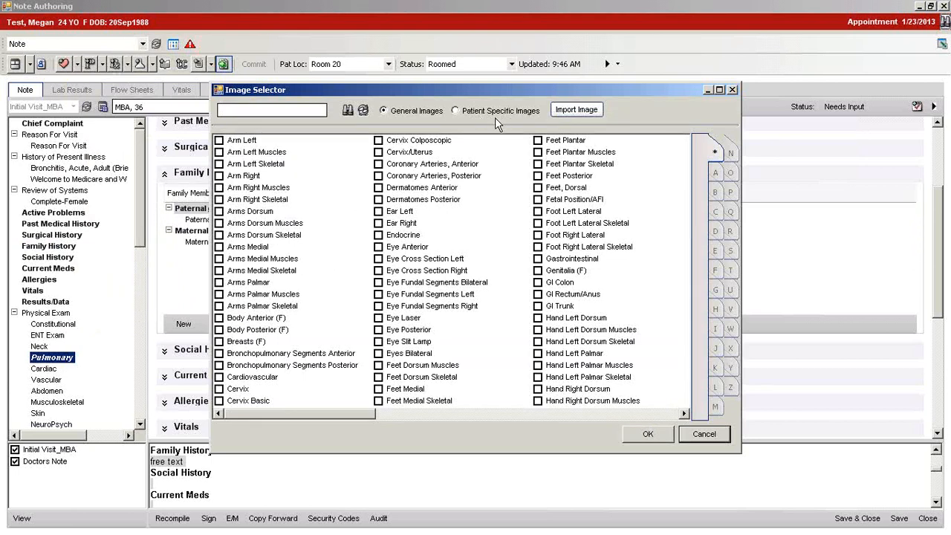
click(273, 108)
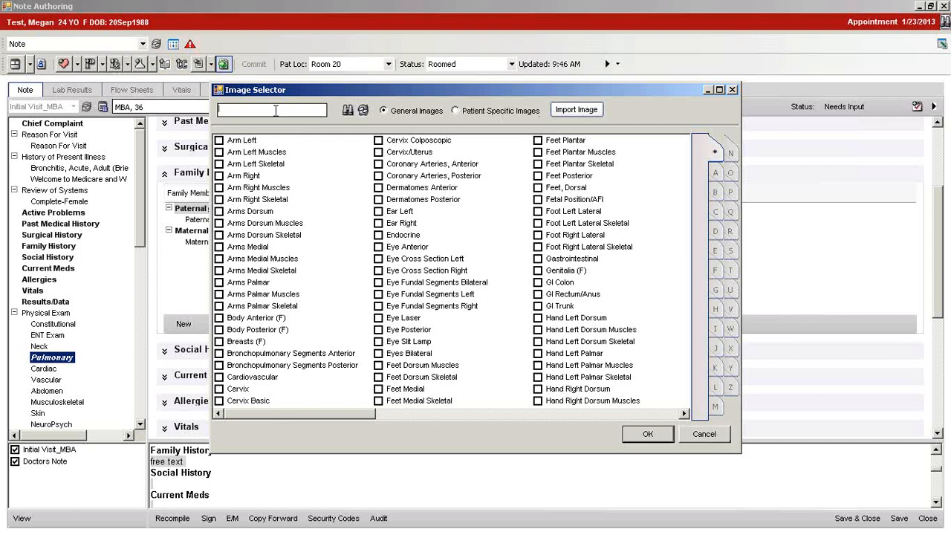
text(res)
click(346, 112)
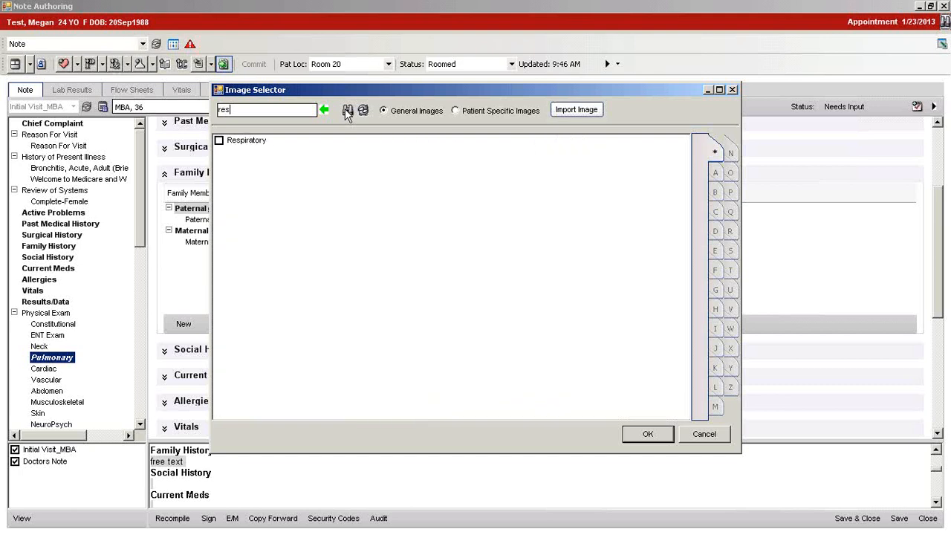
click(219, 140)
click(648, 434)
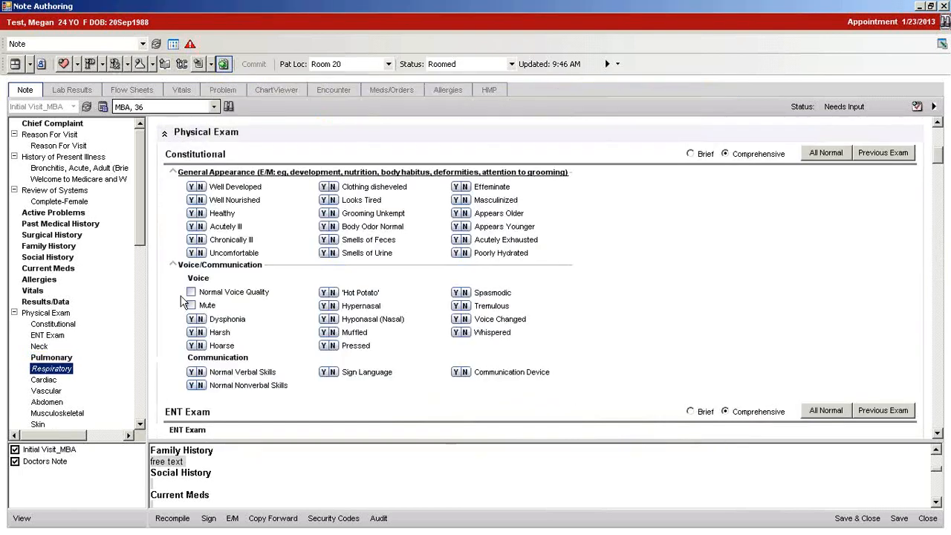
Step: Draw a freehand circle around the lungs on the Respiratory image and apply the annotation to the note
click(51, 368)
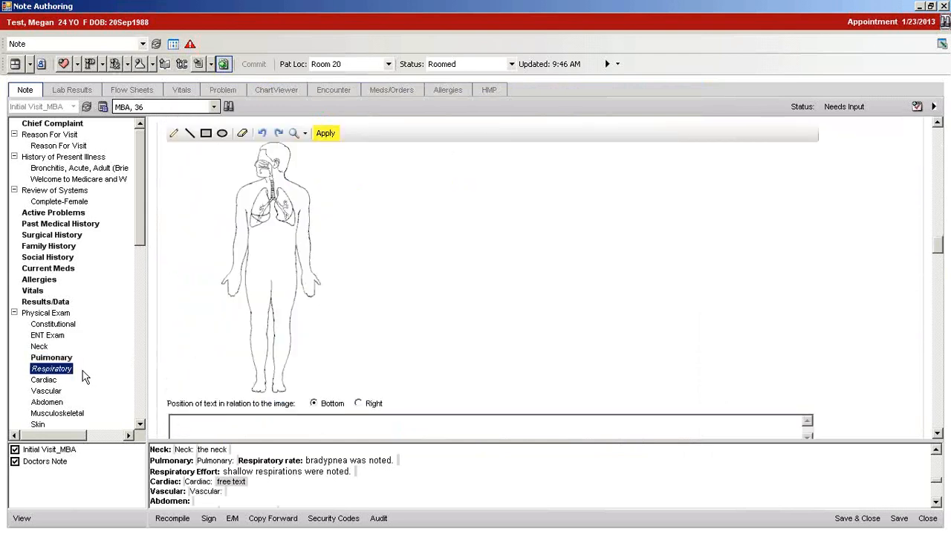
click(174, 133)
mouse_move(316, 188)
mouse_down()
mouse_move(245, 220)
mouse_move(310, 216)
mouse_move(317, 190)
mouse_up()
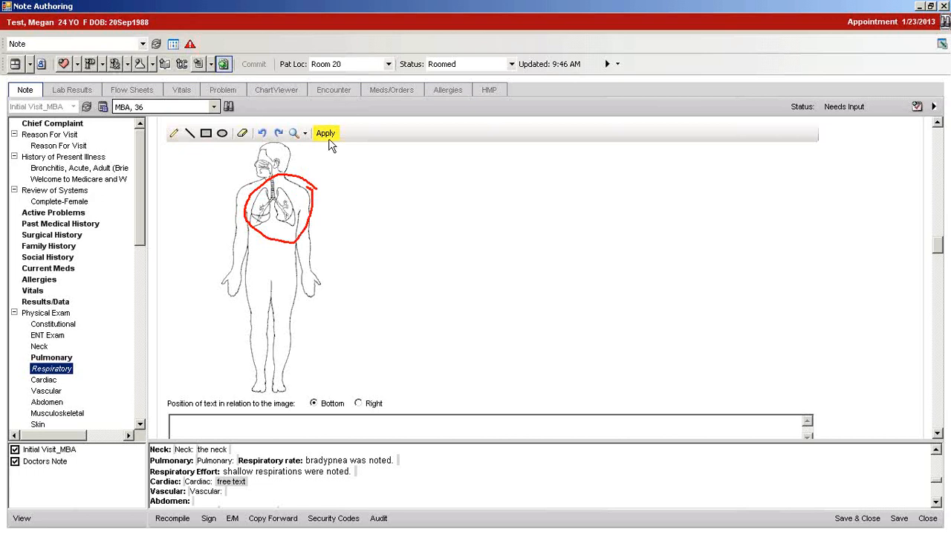
click(335, 138)
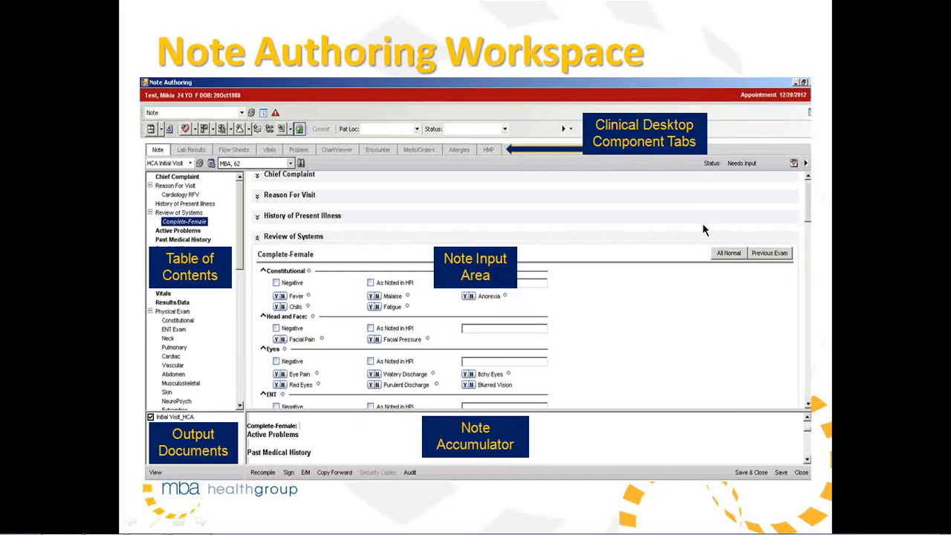
Step: Switch to the Allscripts daily schedule and open the chart of the roomed 09:00 AM patient
click(669, 269)
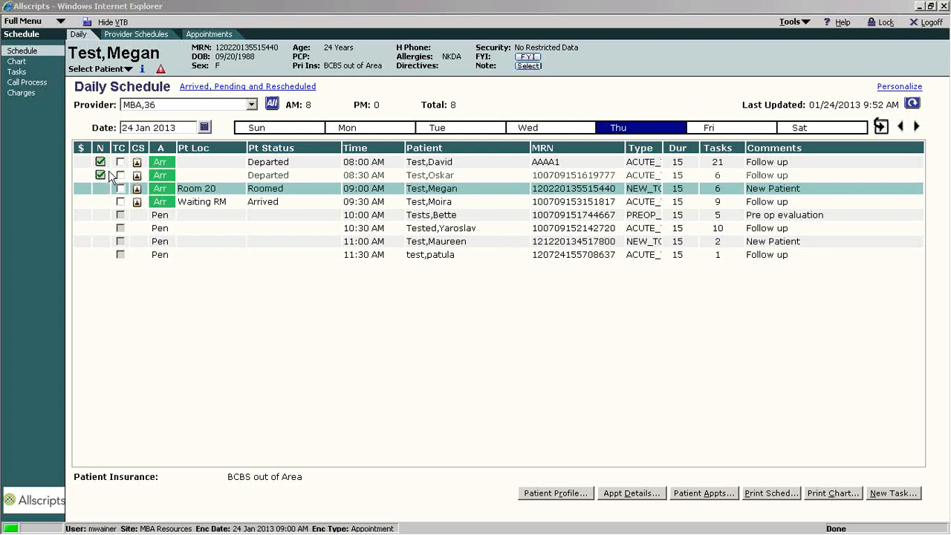
double_click(315, 194)
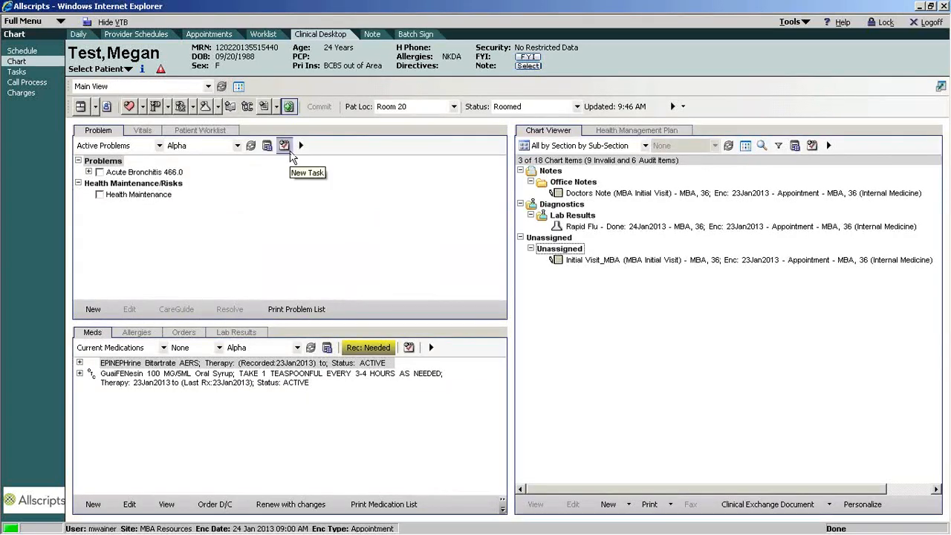
click(264, 107)
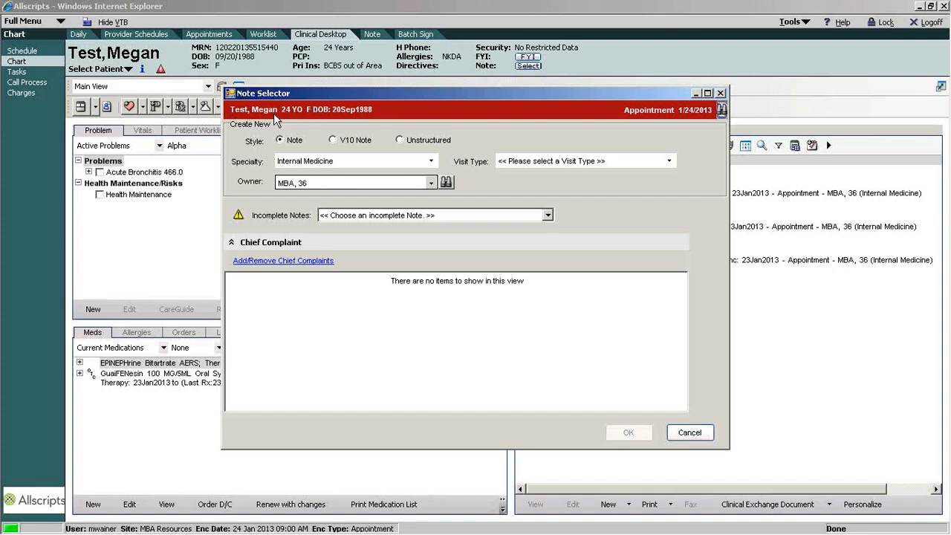
click(921, 6)
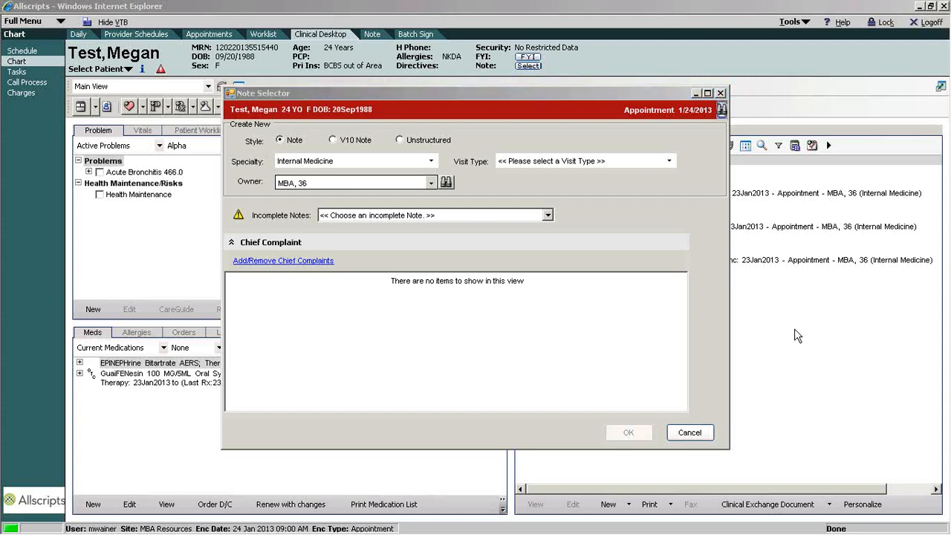
click(689, 432)
click(920, 8)
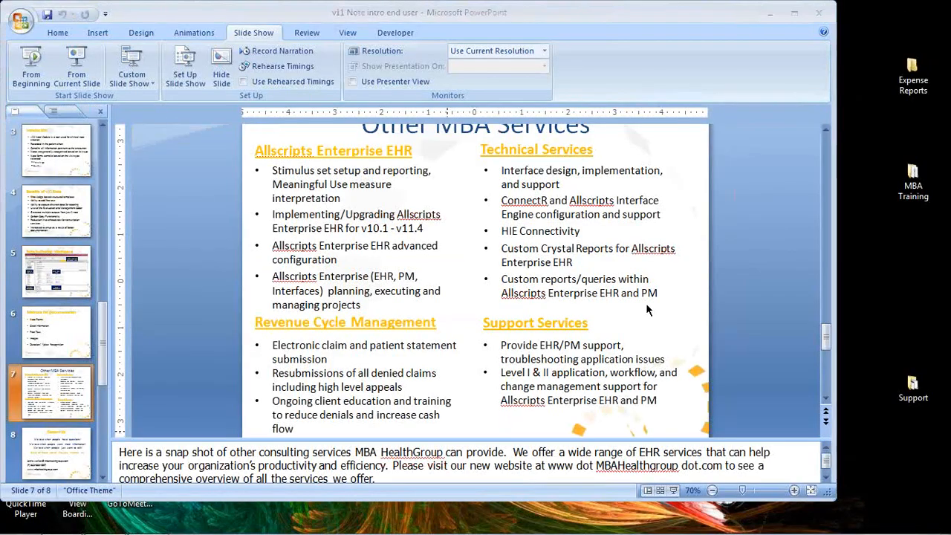
mouse_move(321, 530)
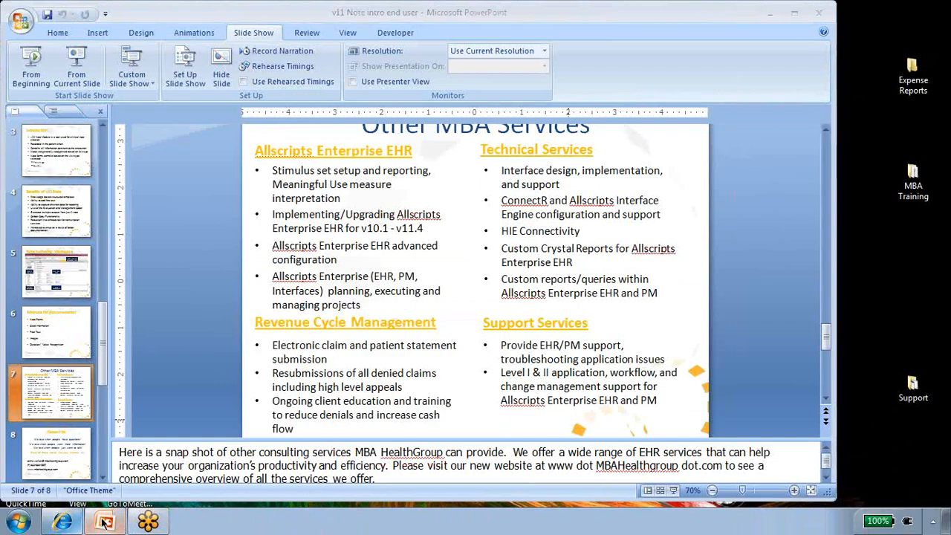
click(66, 525)
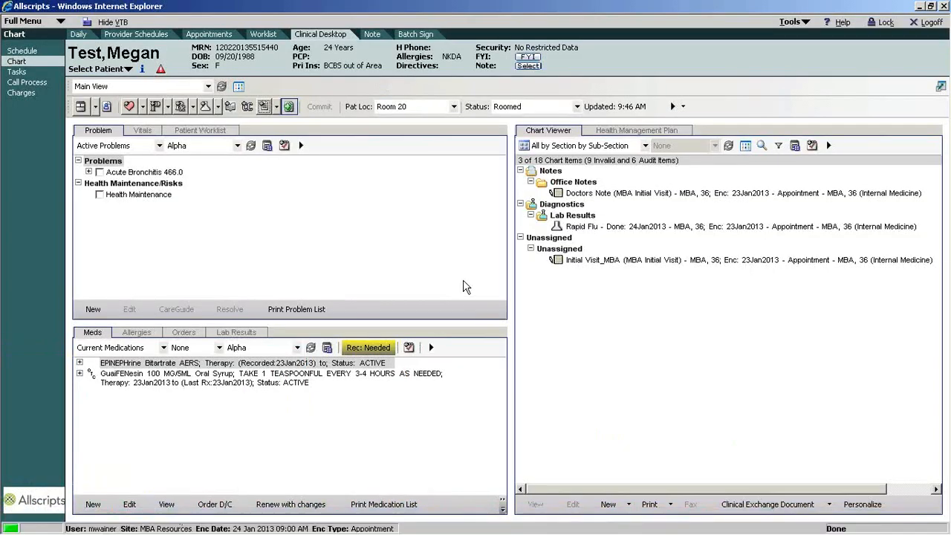
Step: Create an Internal Medicine note with the MBA Initial Visit type and Cough as the chief complaint
click(265, 106)
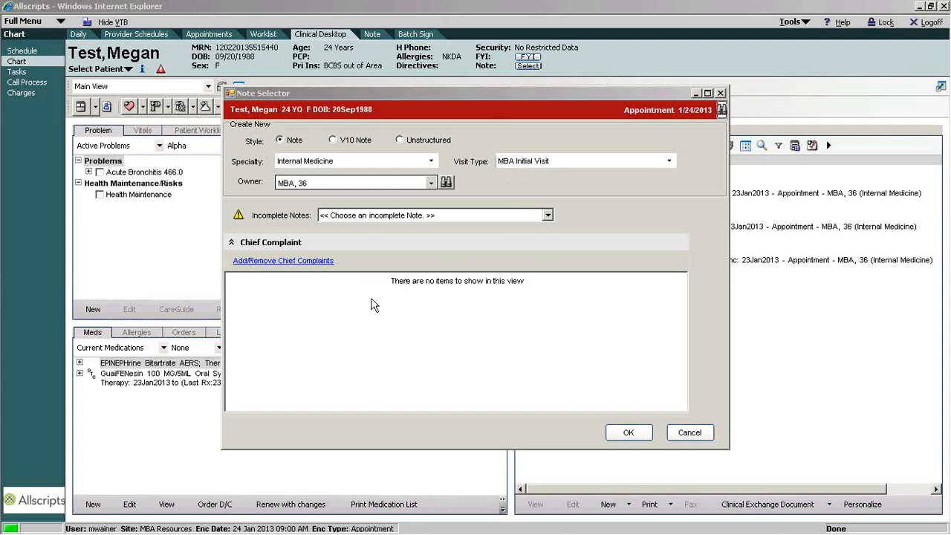
click(323, 262)
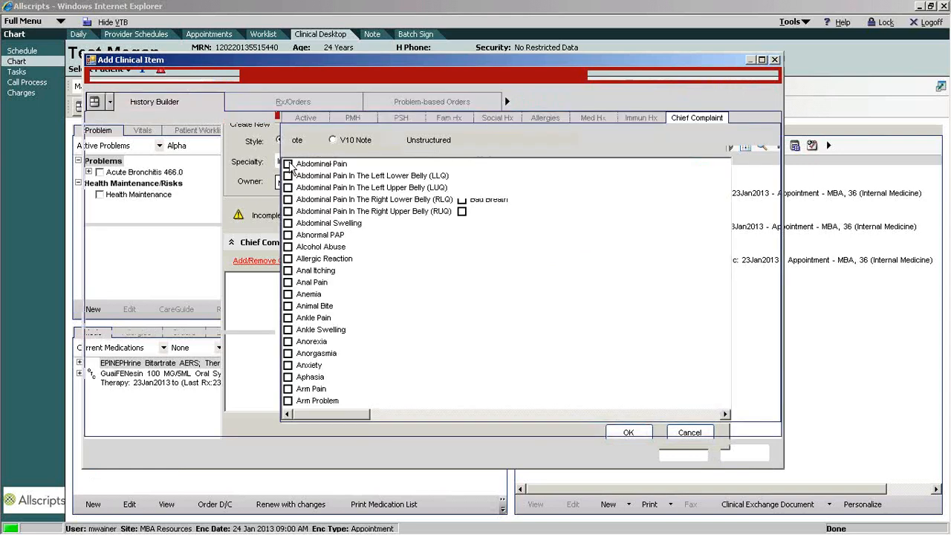
text(cou)
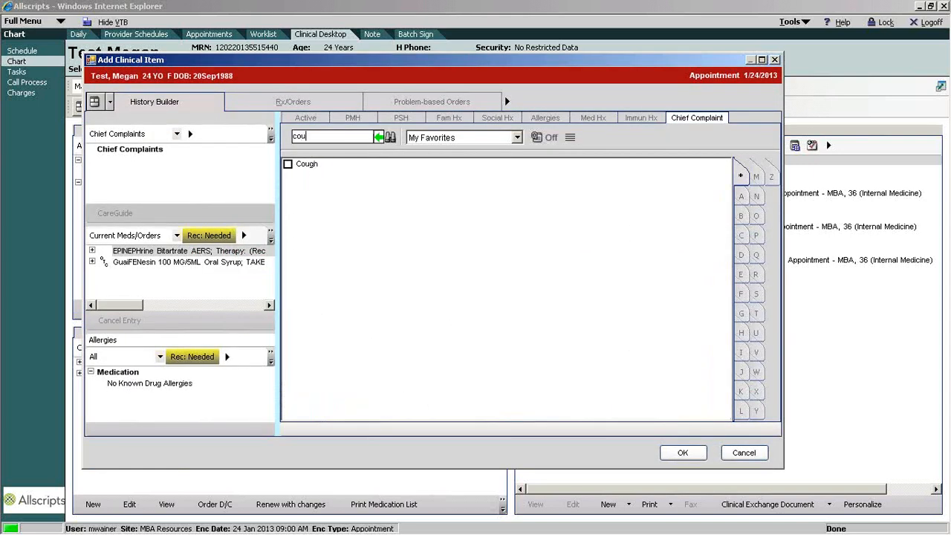
click(287, 163)
click(689, 455)
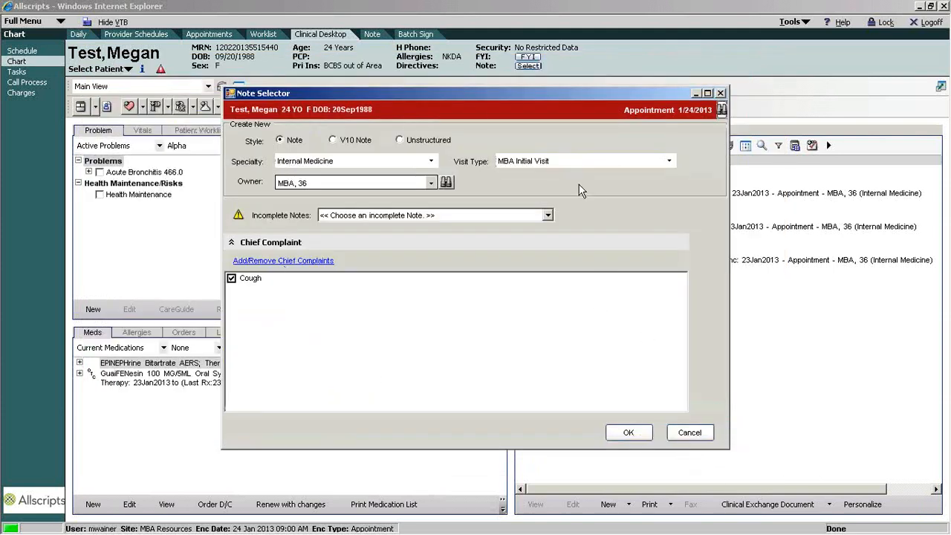
click(622, 431)
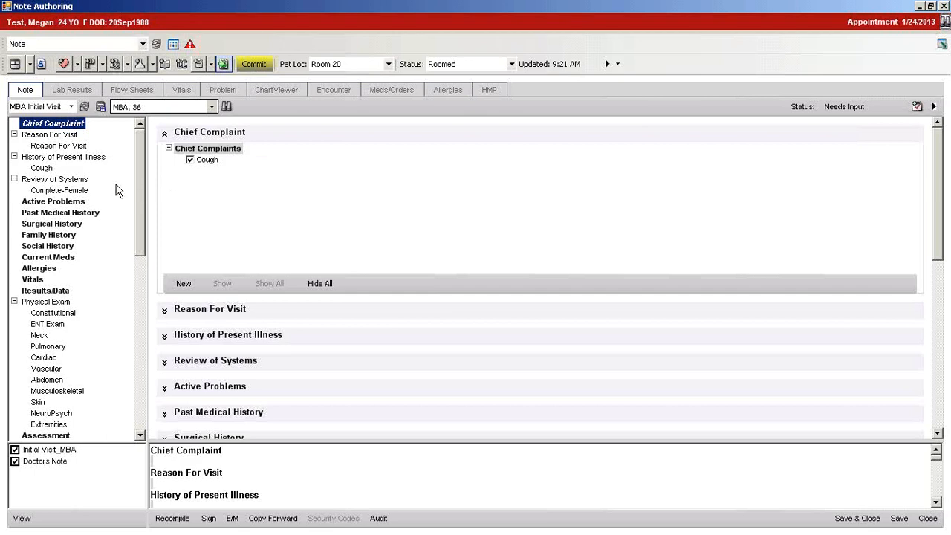
Step: Record Initial Evaluation as the visit type in the Reason For Visit section
click(45, 168)
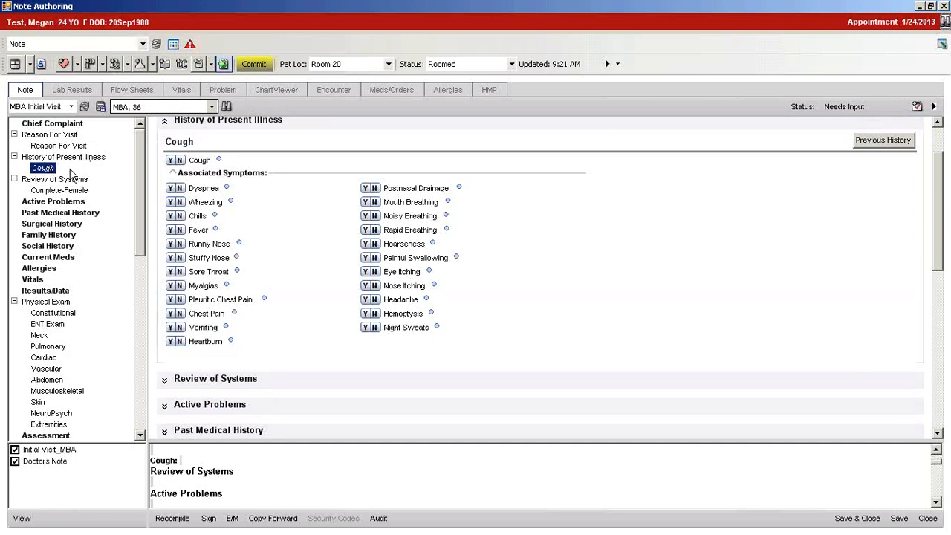
click(71, 146)
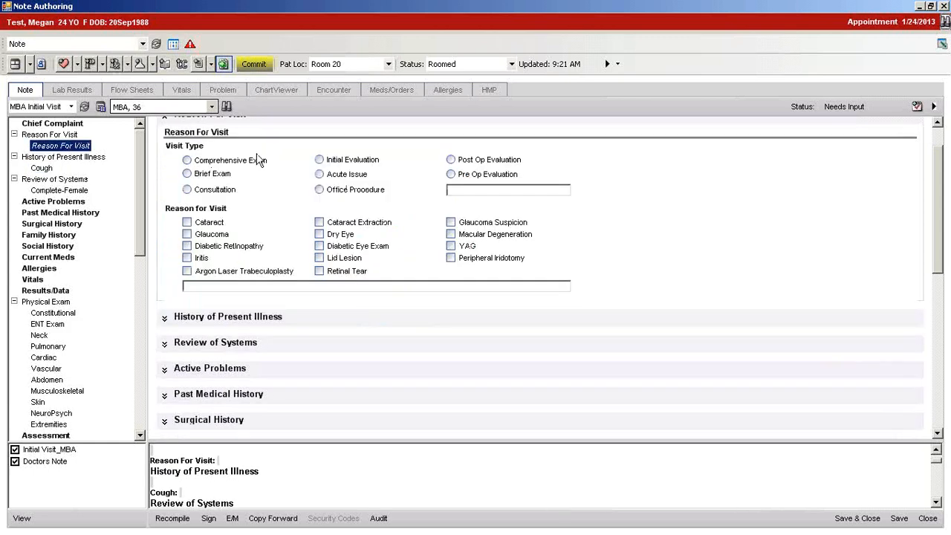
click(320, 161)
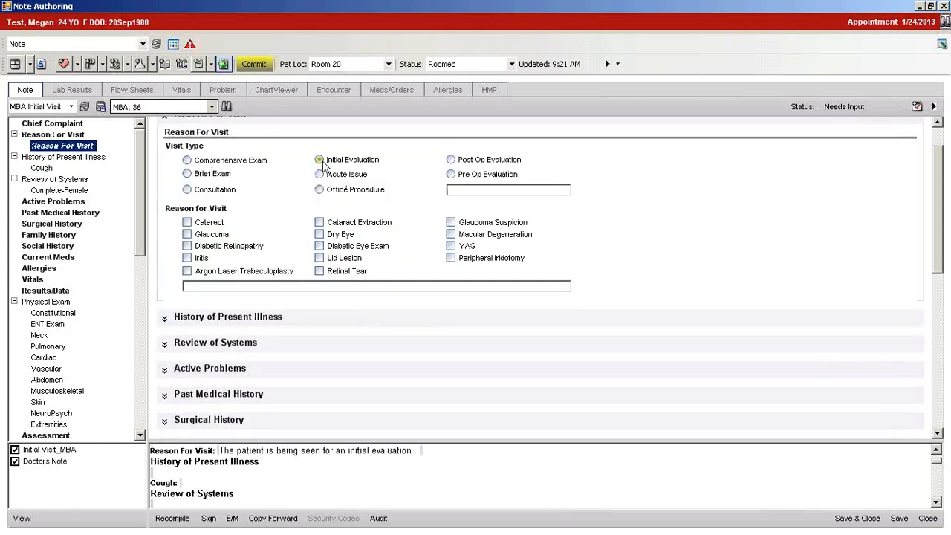
Step: Mark Cough as present in the History of Present Illness and Fever as absent in the Complete-Female Review of Systems
click(41, 168)
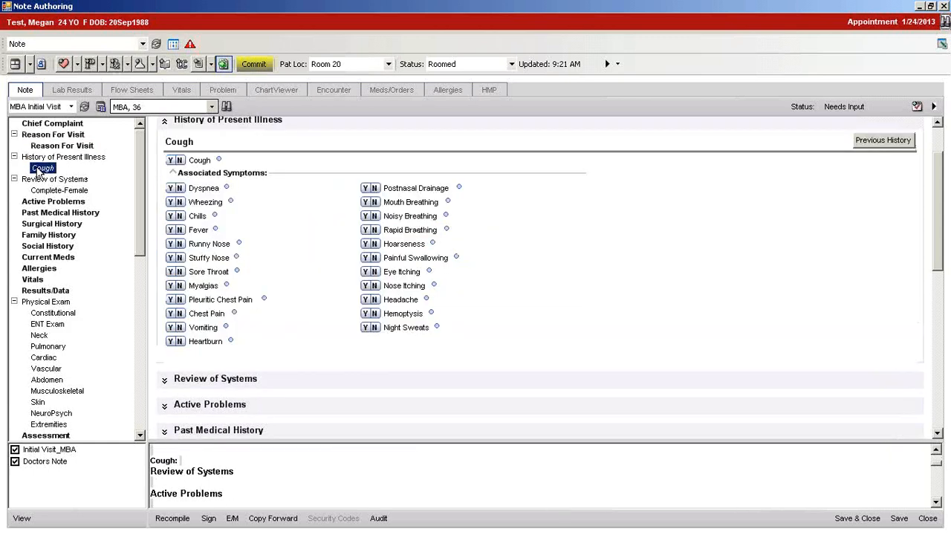
click(171, 162)
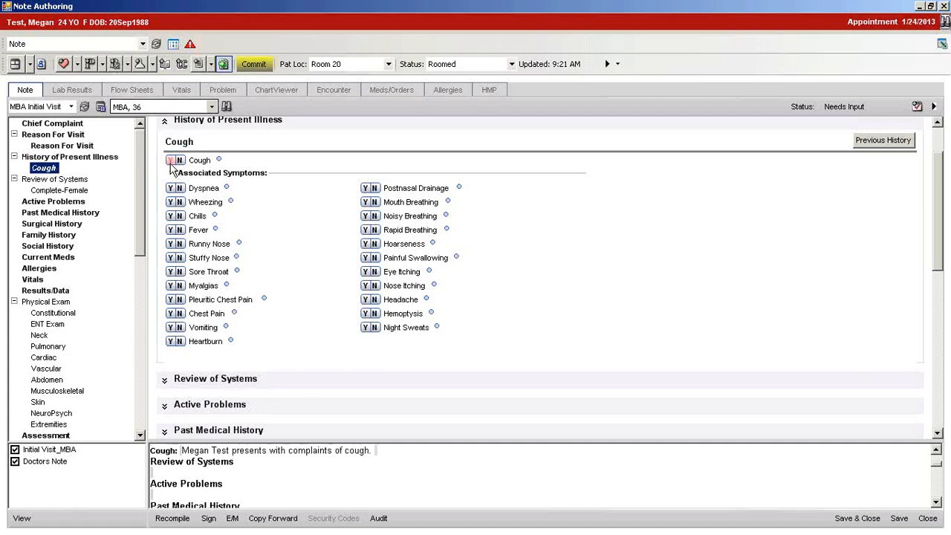
click(72, 192)
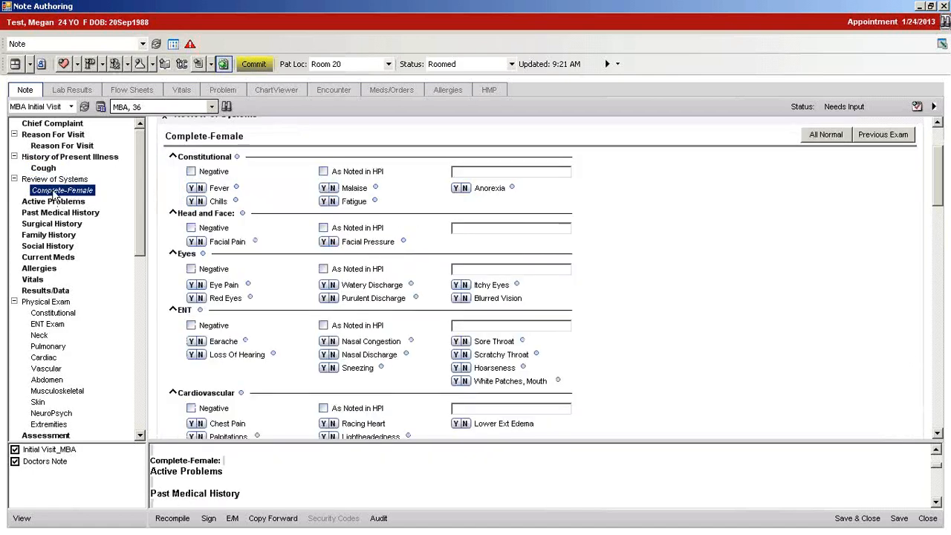
click(199, 188)
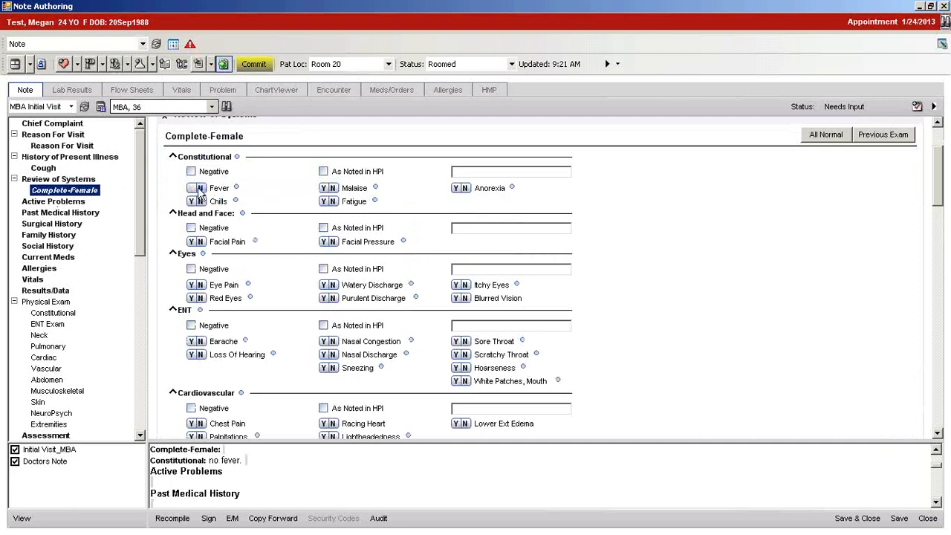
Step: Examine the note's sections from Active Problems through the histories, Current Meds, Allergies and Vitals to Results/Data
click(61, 204)
click(59, 212)
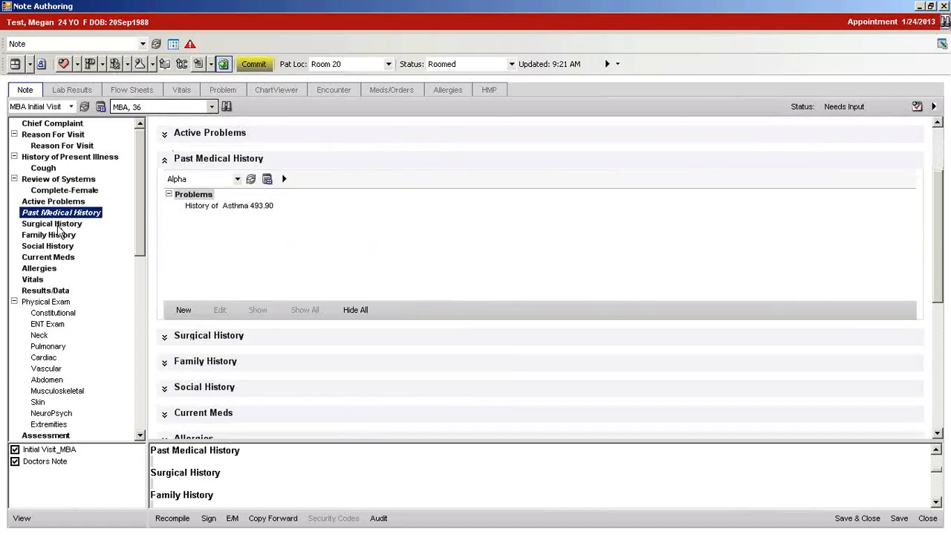
click(57, 224)
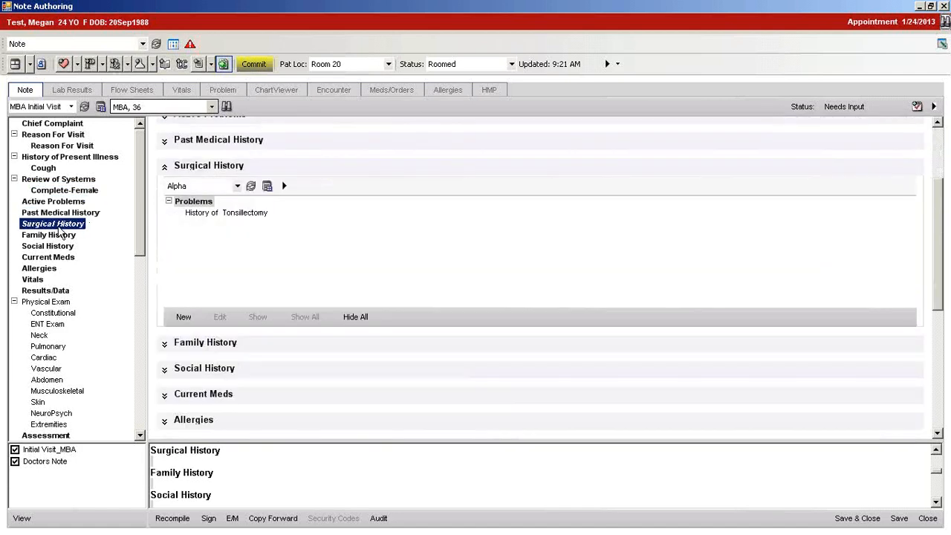
click(61, 237)
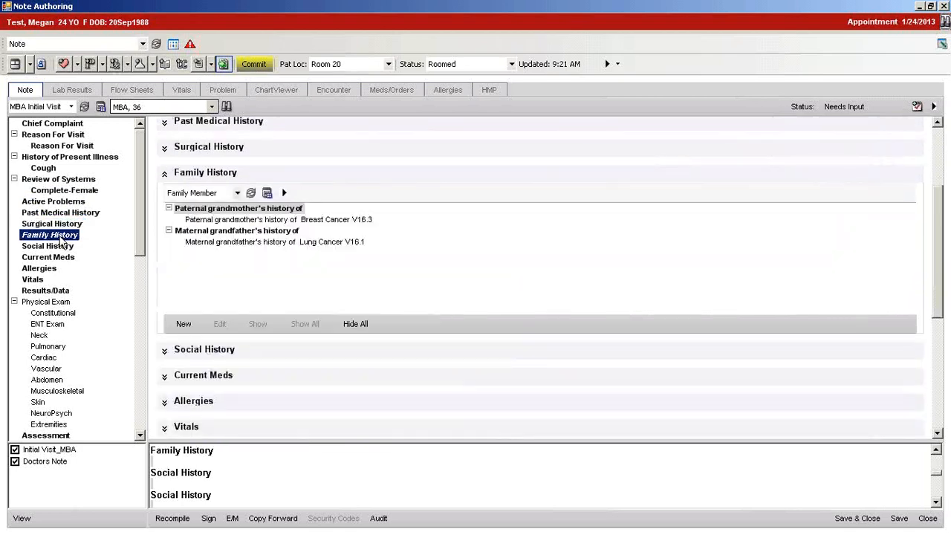
click(62, 248)
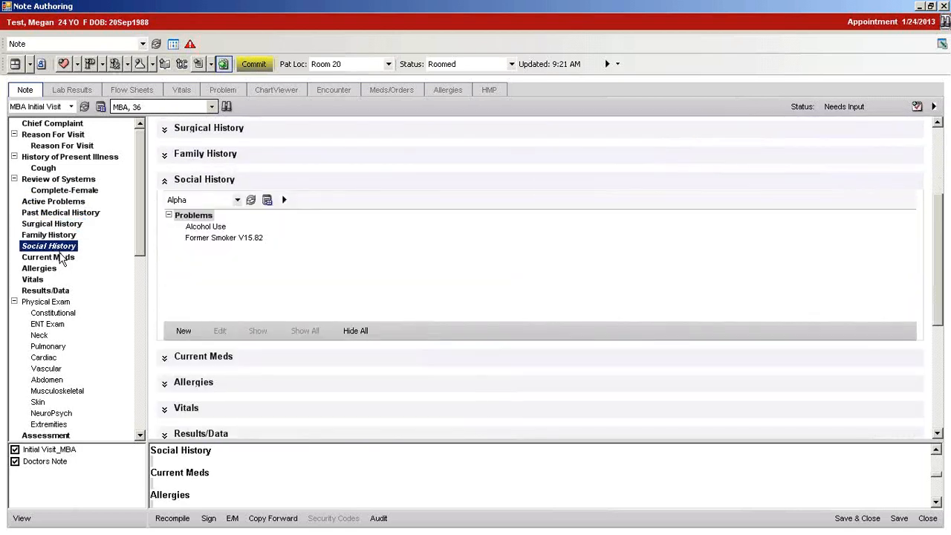
click(59, 259)
click(55, 269)
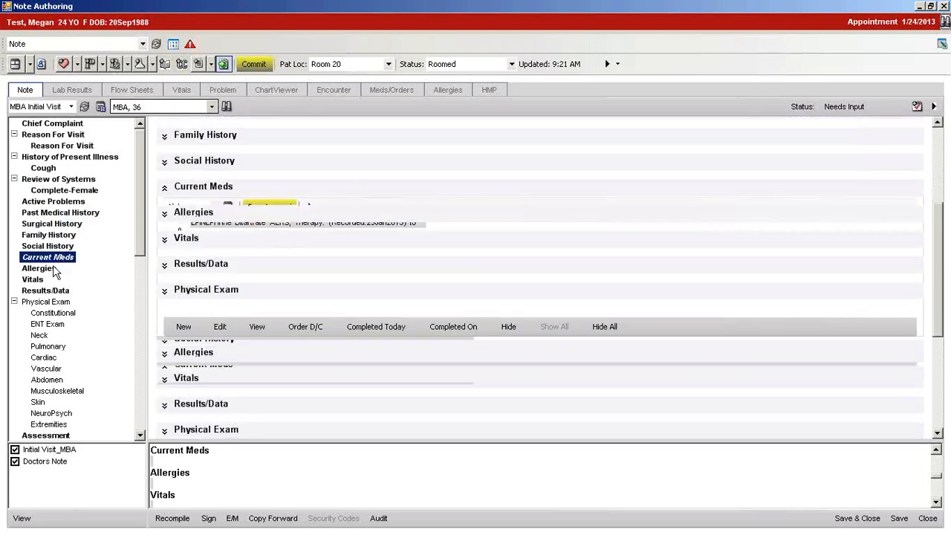
click(34, 280)
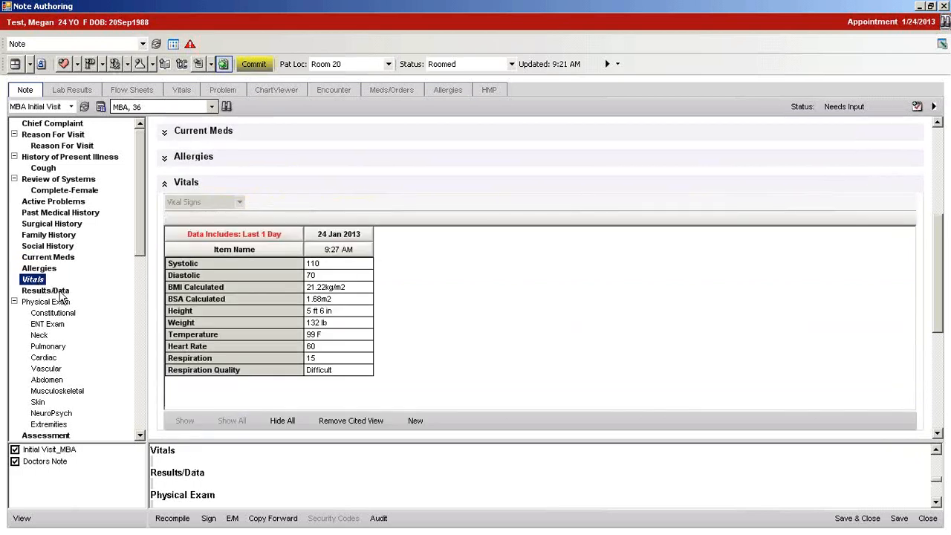
click(52, 291)
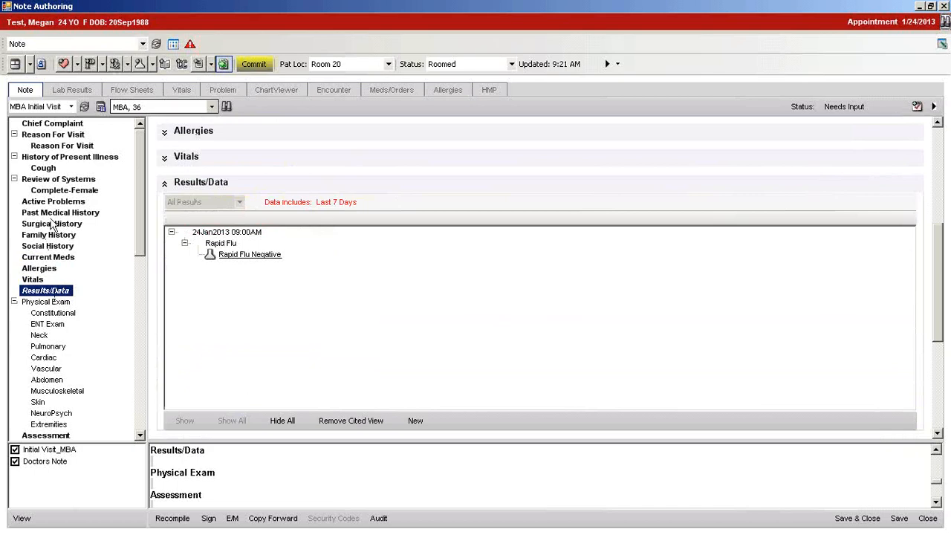
Step: Record Bradypnea and Shallow respirations as present in the Pulmonary part of the Physical Exam
click(61, 314)
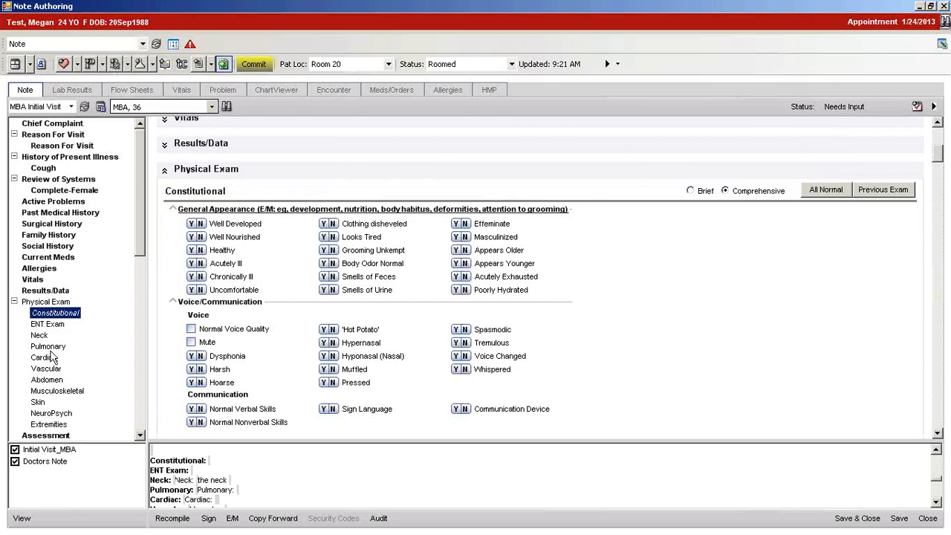
click(49, 346)
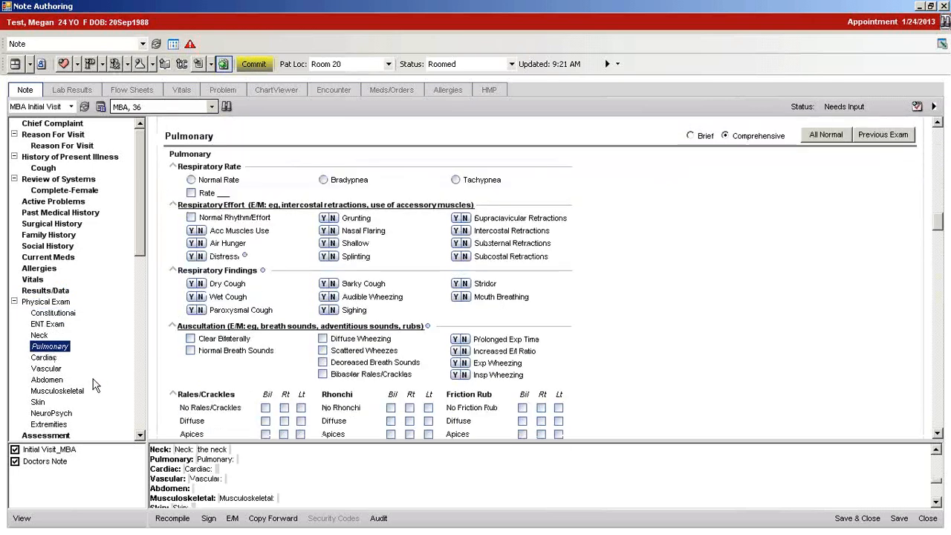
click(323, 180)
click(324, 243)
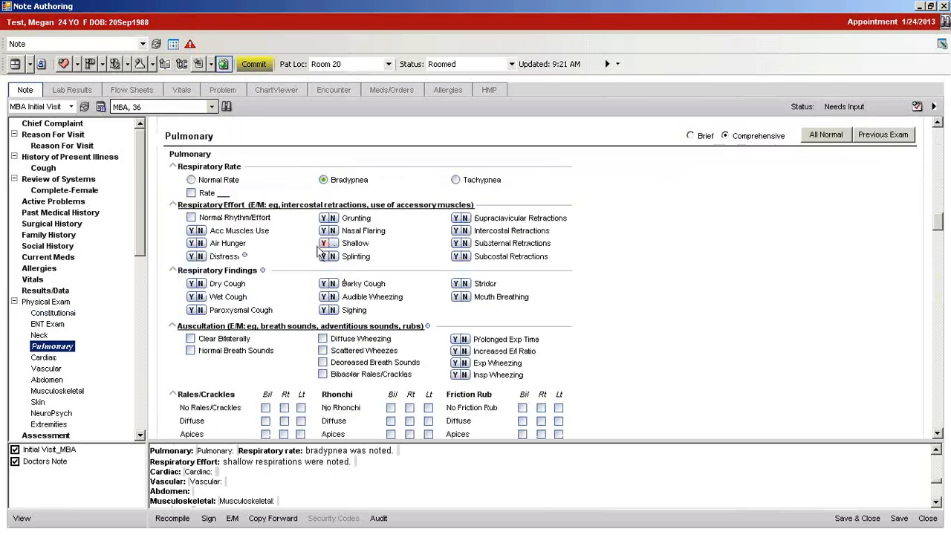
Step: Mark Acute Bronchitis as assessed in the Assessment section
scroll(141, 253, down, 1)
scroll(141, 267, down, 3)
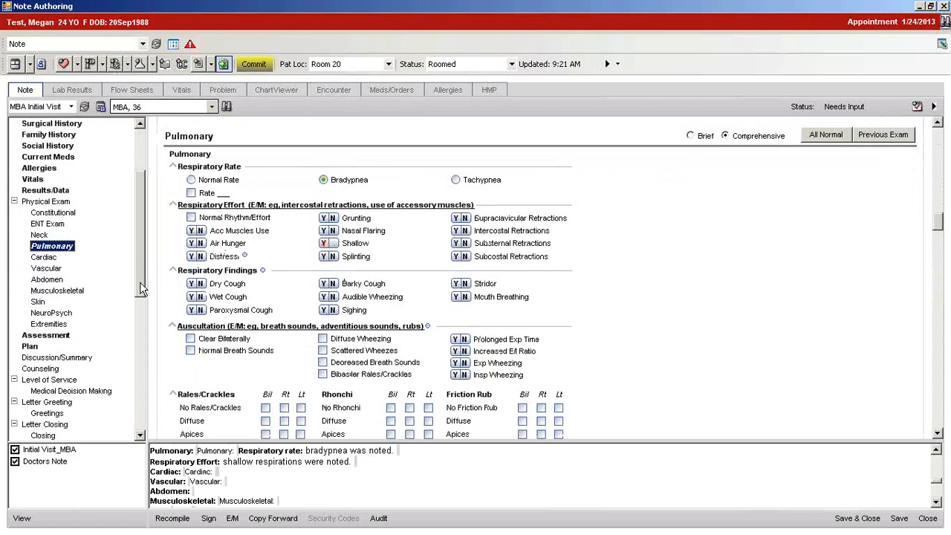
click(62, 336)
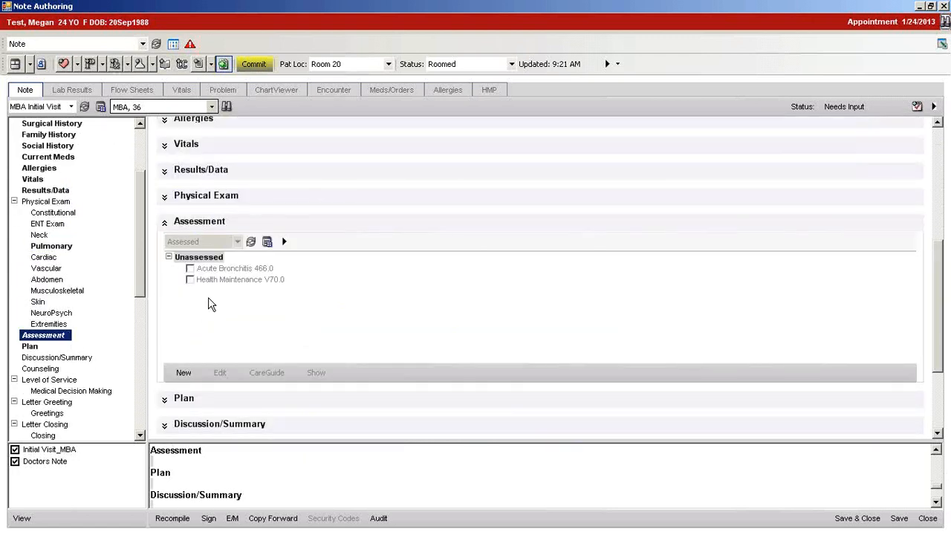
click(190, 268)
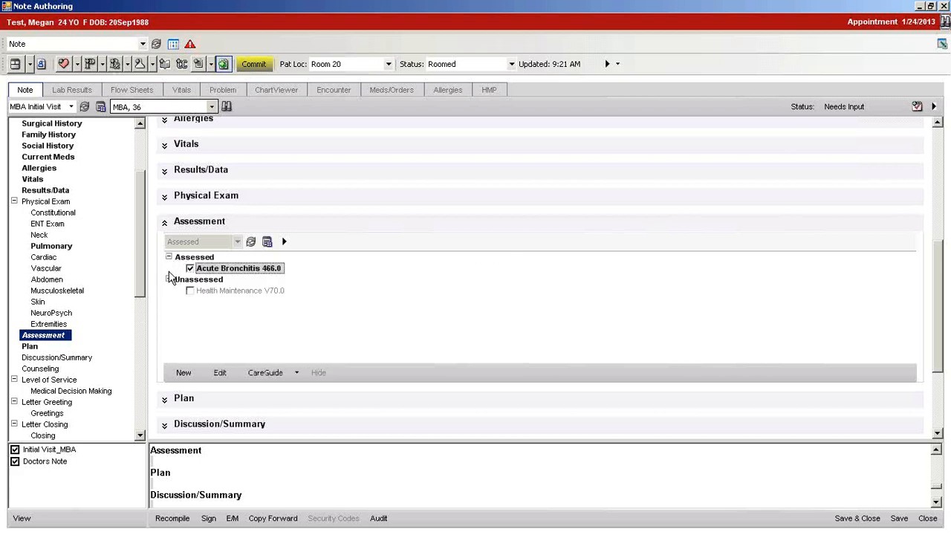
Step: Review the Plan section and add "free text" beneath the Discussion/Summary heading in the note accumulator
click(29, 347)
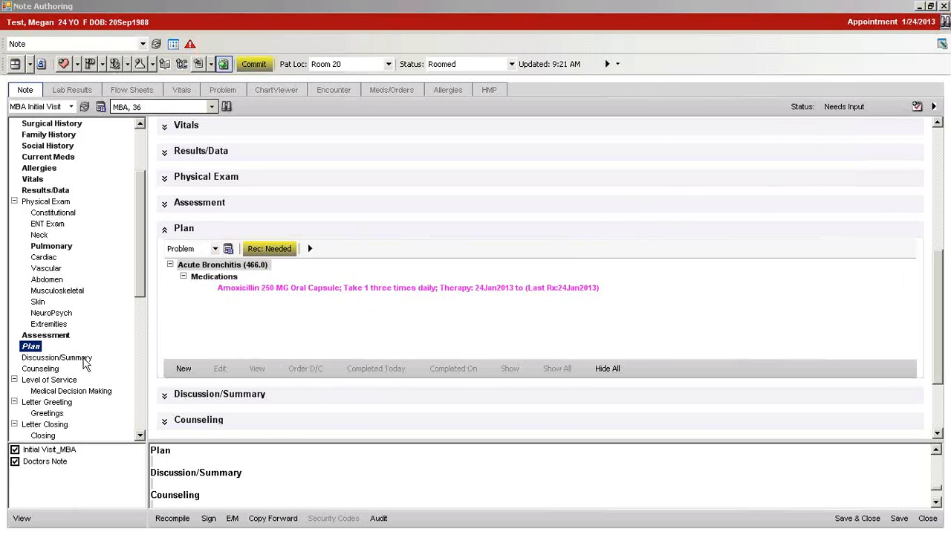
click(57, 358)
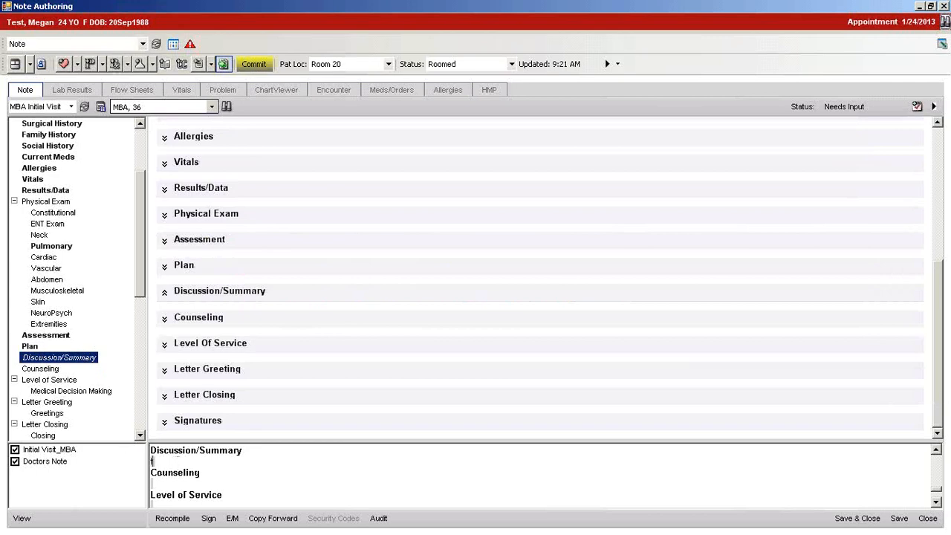
text(ree text)
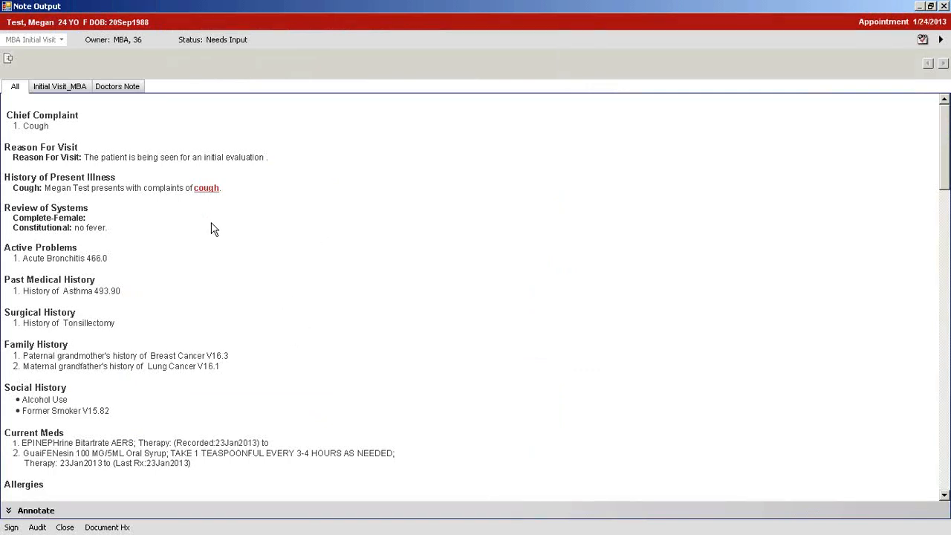
Step: Sign the note with the account password, using signature type Author and making it final
click(13, 526)
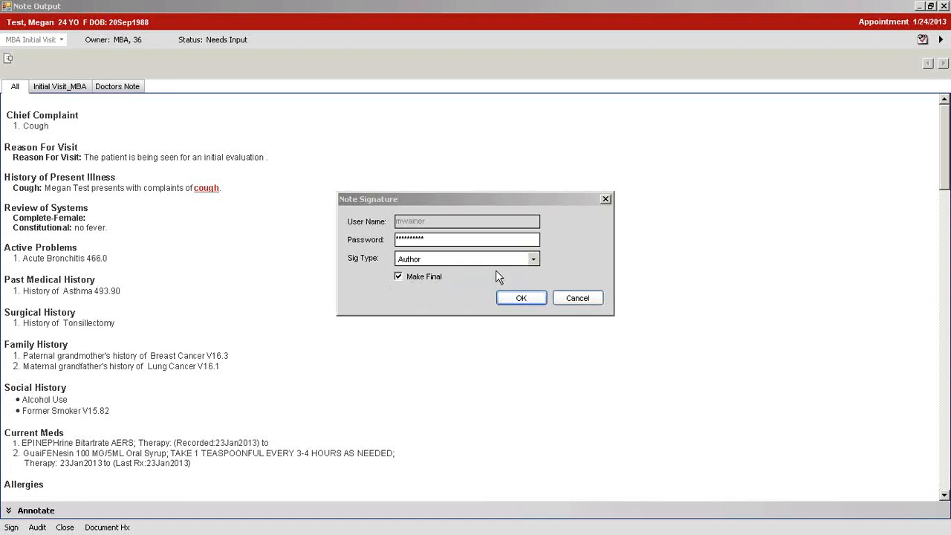
click(534, 299)
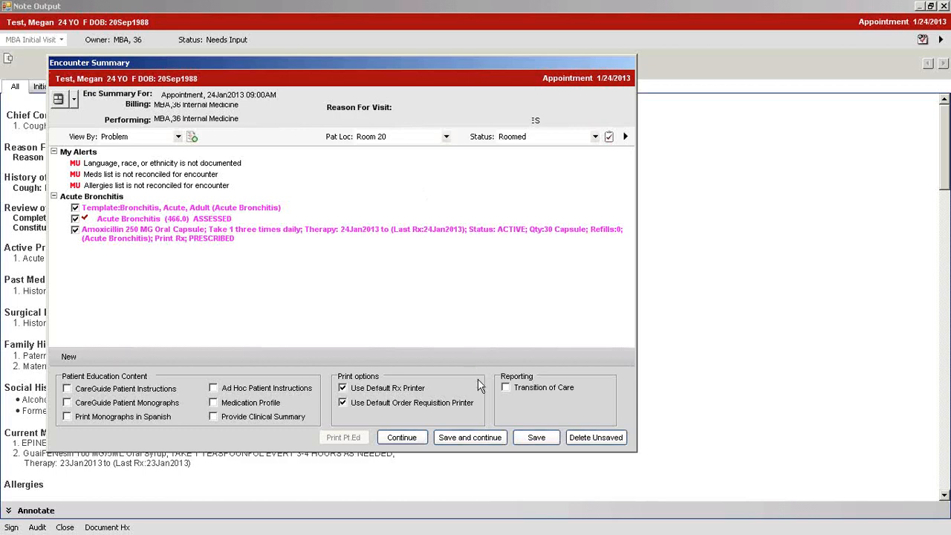
Step: Save the encounter summary and print the Amoxicillin 250 MG prescription as a Script document on the MBA HealthGroup printer
click(482, 438)
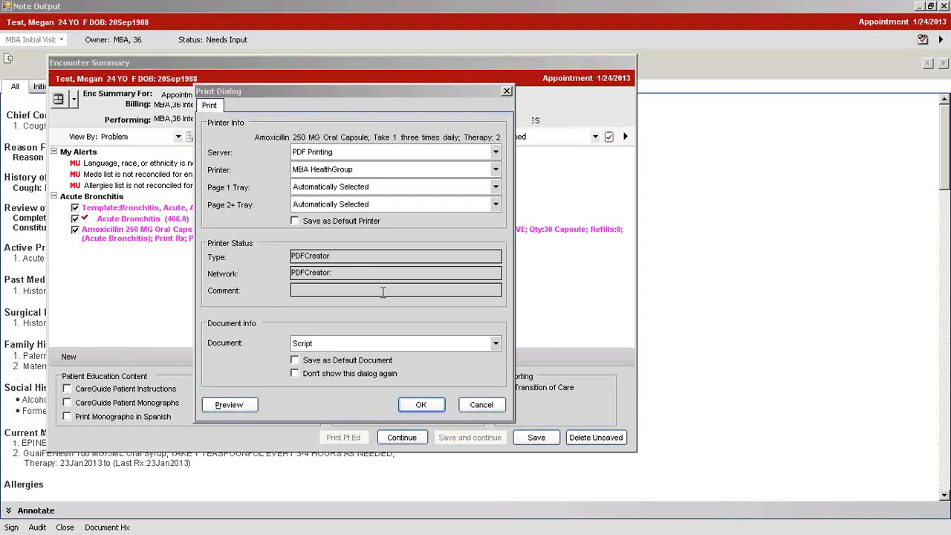
click(442, 404)
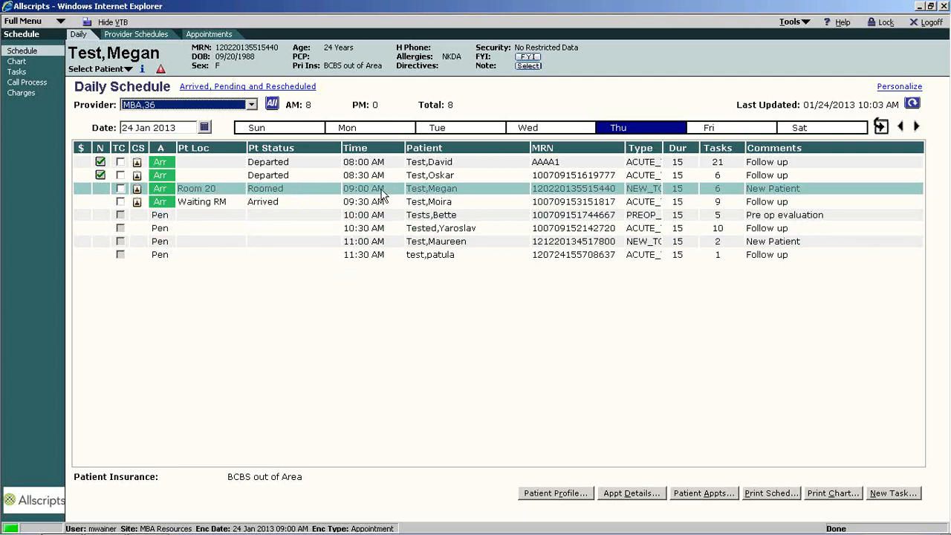
Step: Select the arrived 09:30 AM patient in the daily schedule
click(365, 205)
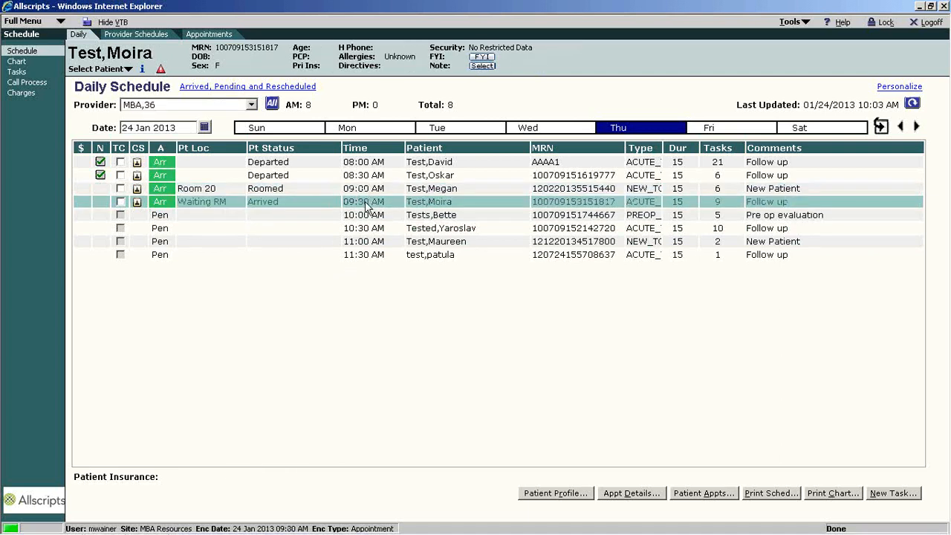